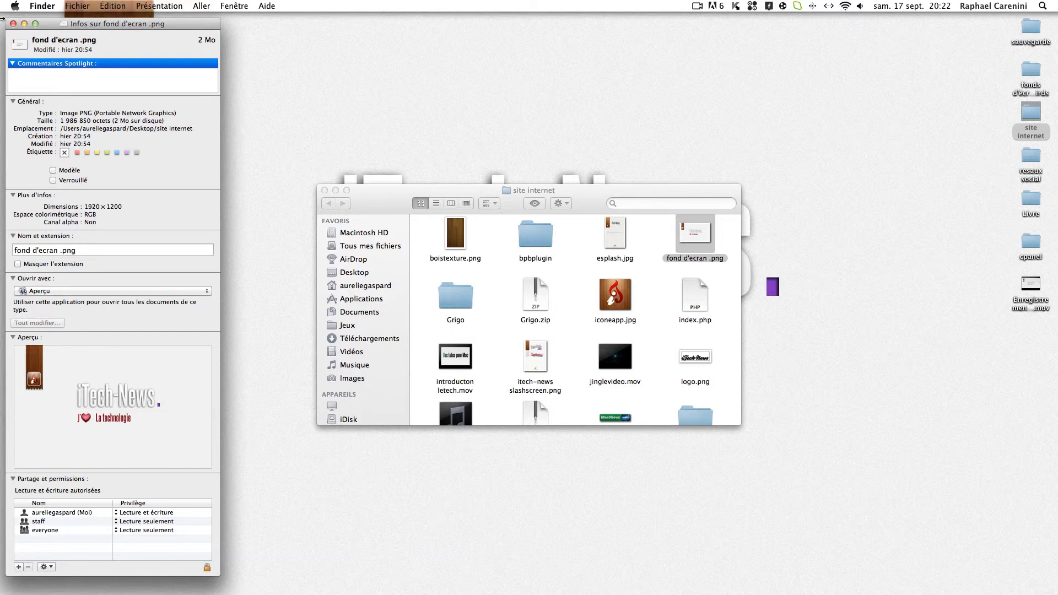
Step: Close the info window of "fond d'ecran .png" and switch to Adobe Photoshop CS5
left_click(12, 24)
mouse_move(502, 591)
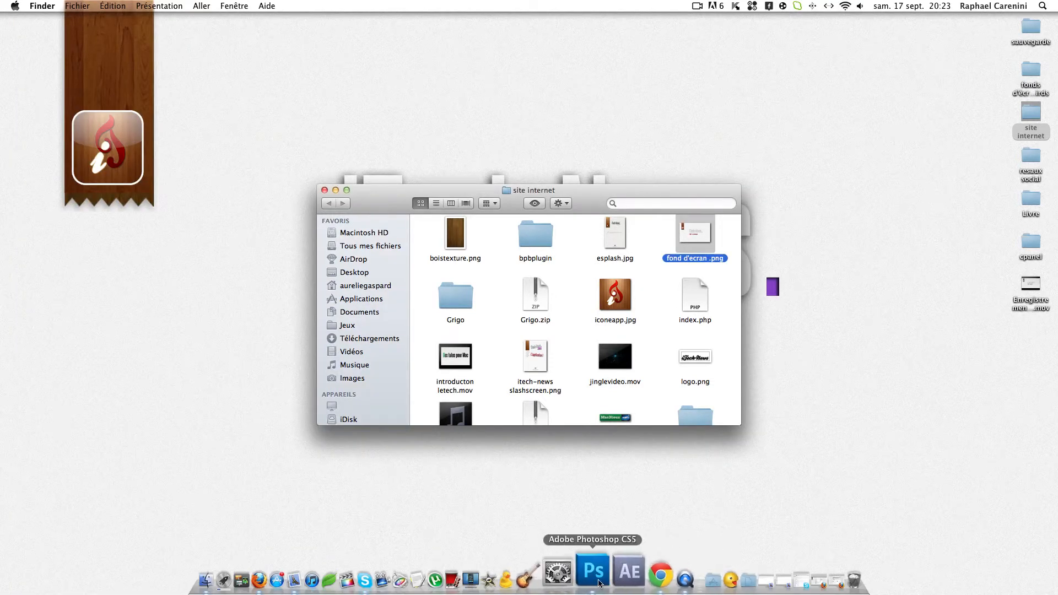
left_click(598, 581)
Step: Create a new document 1920 pixels wide and 1200 pixels high
left_click(88, 6)
left_click(253, 207)
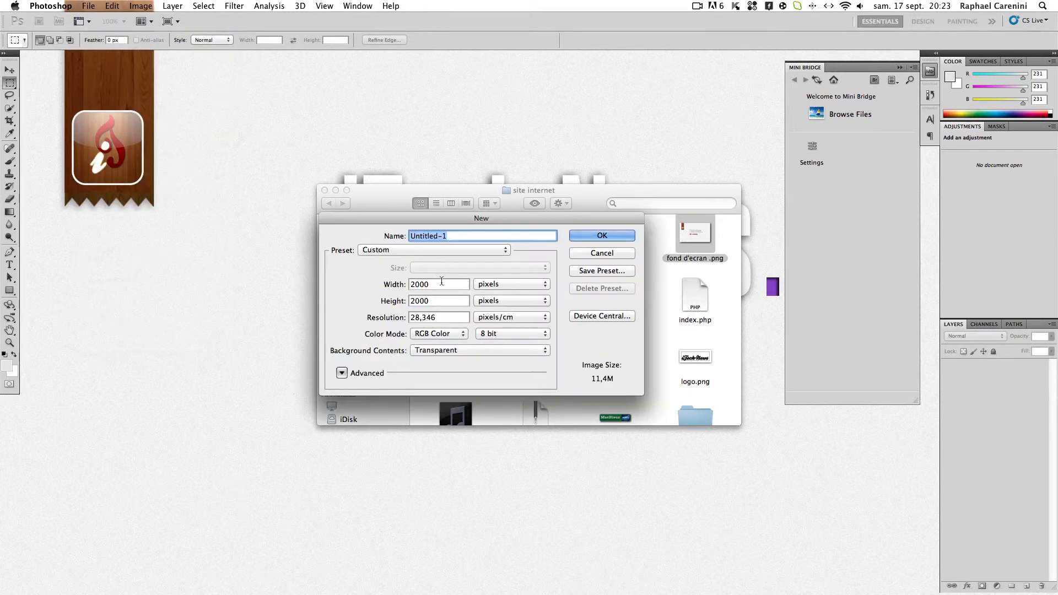
key("Tab")
key("BackSpace")
type("1920")
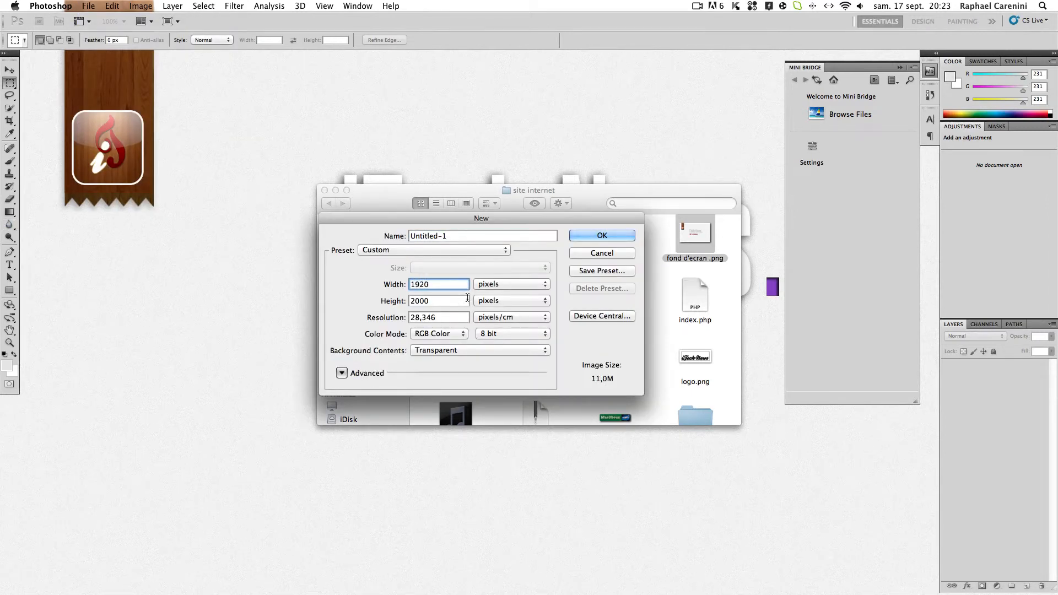
key("Tab")
key("BackSpace")
type("1200")
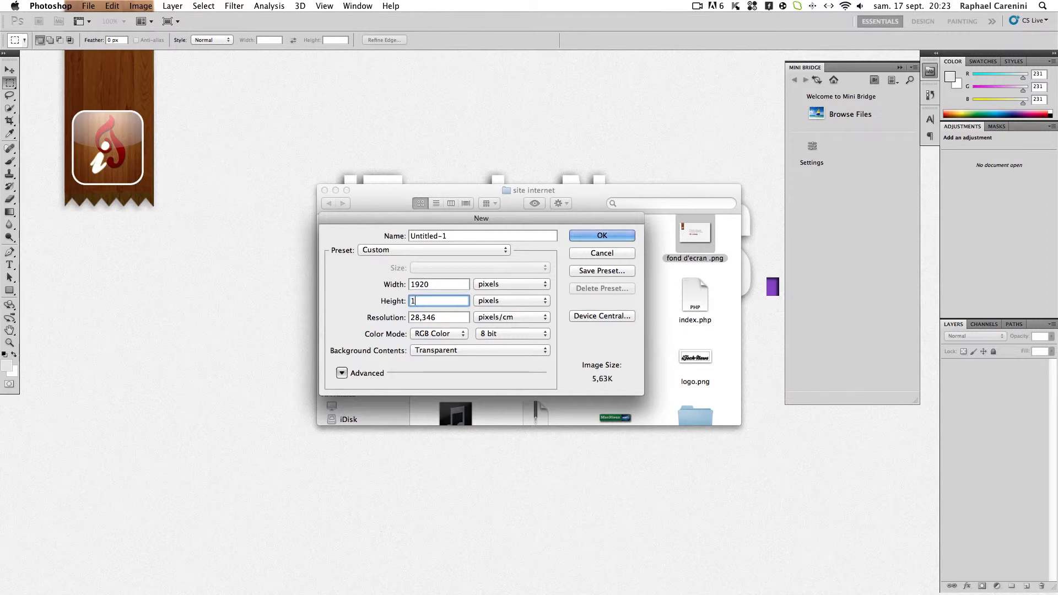
left_click(599, 234)
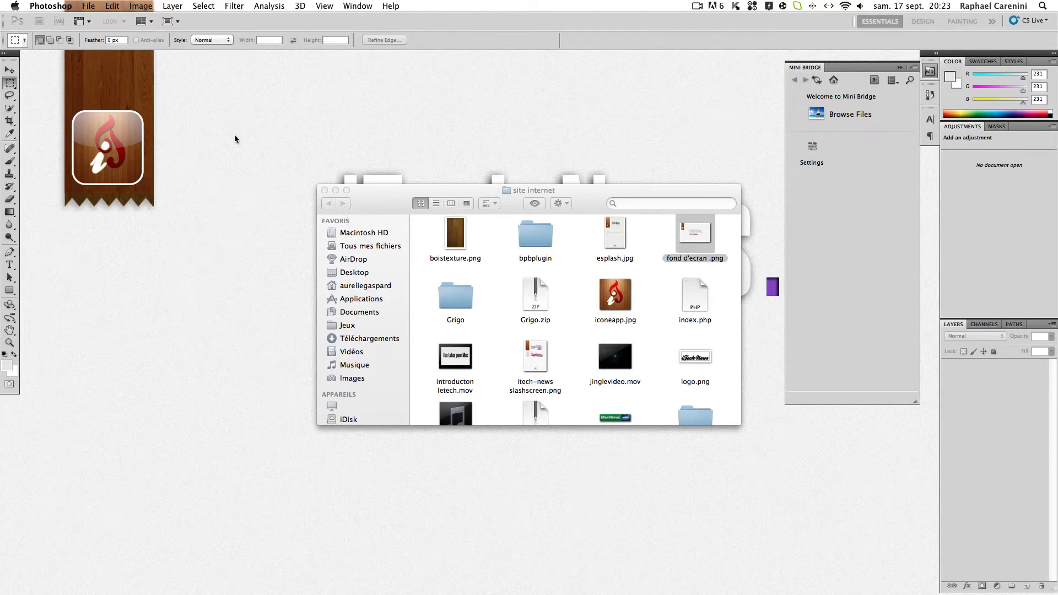
Step: Minimize the Finder window, enlarge the document window and draw a rectangle shape covering the whole canvas
left_click(336, 191)
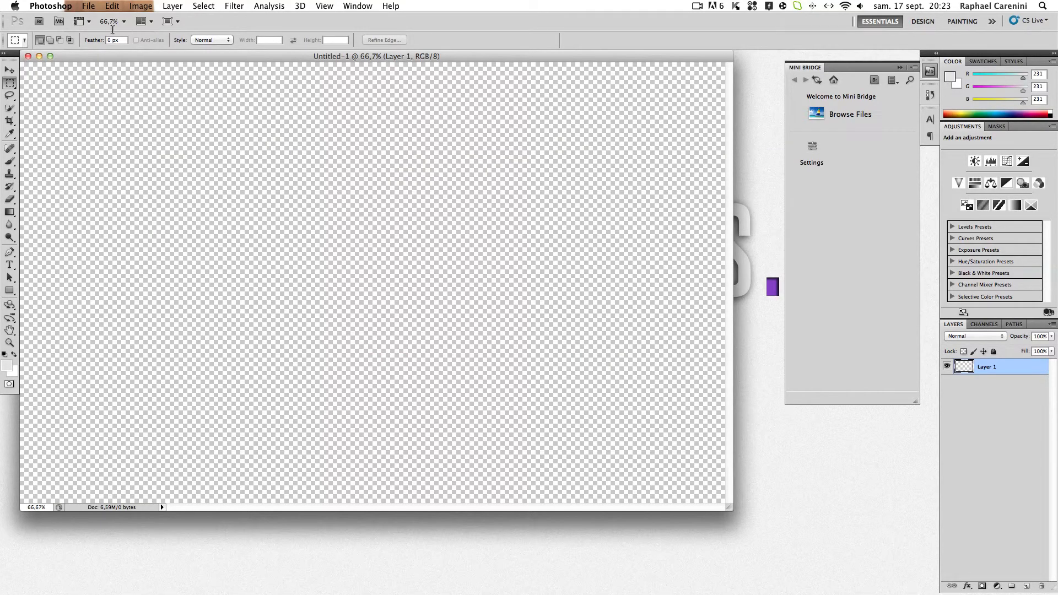
left_click_drag(726, 505, 762, 524)
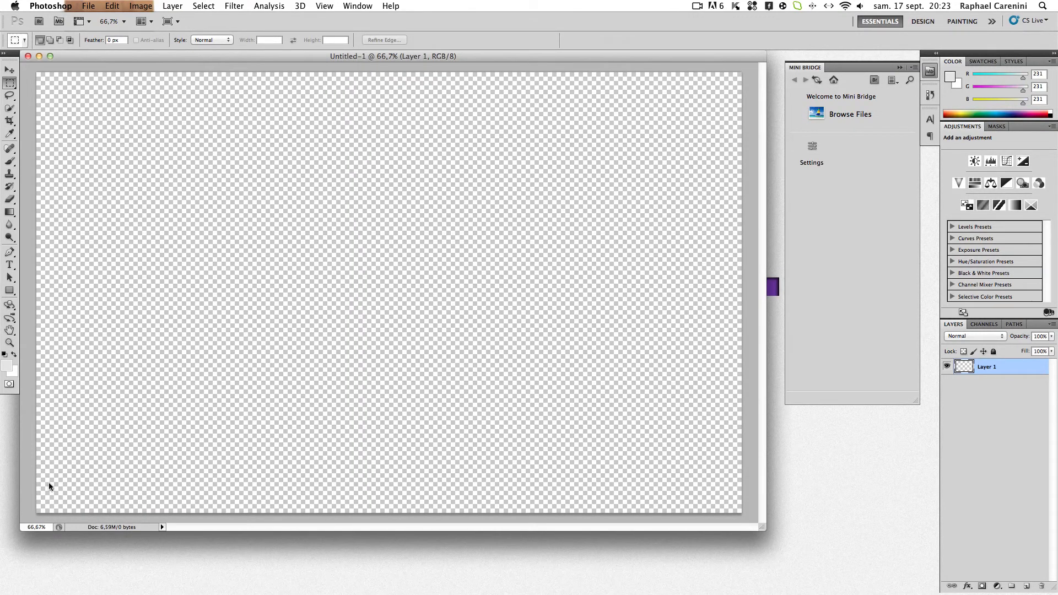
left_click(10, 291)
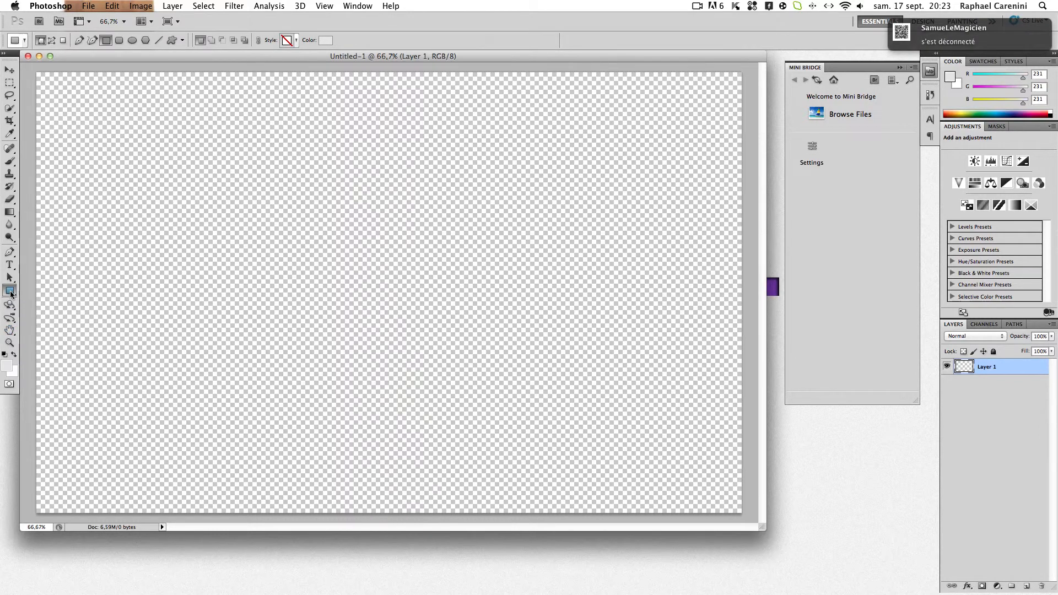
left_click(10, 292)
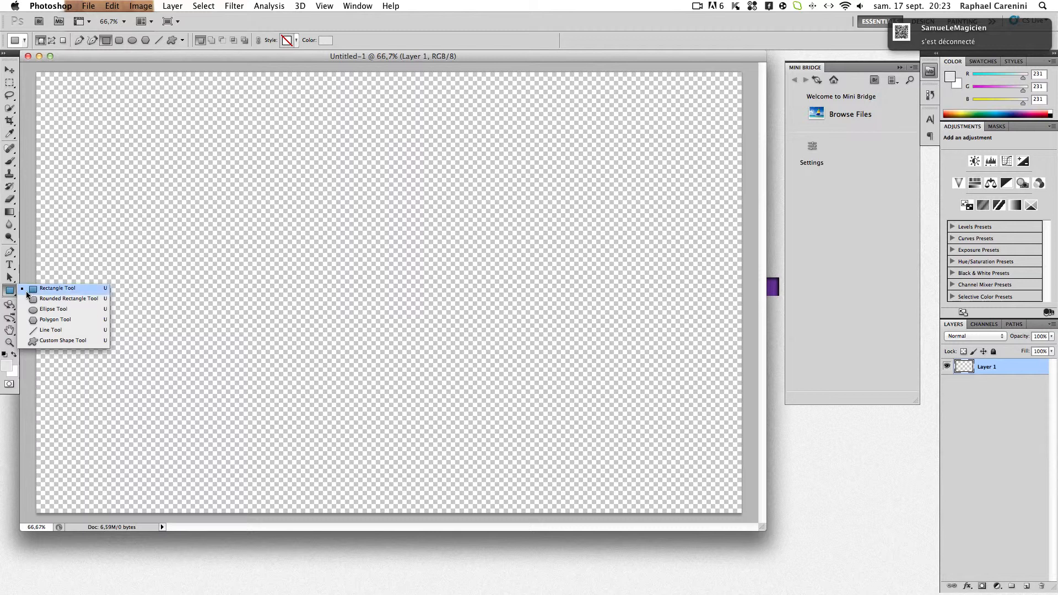
left_click(33, 288)
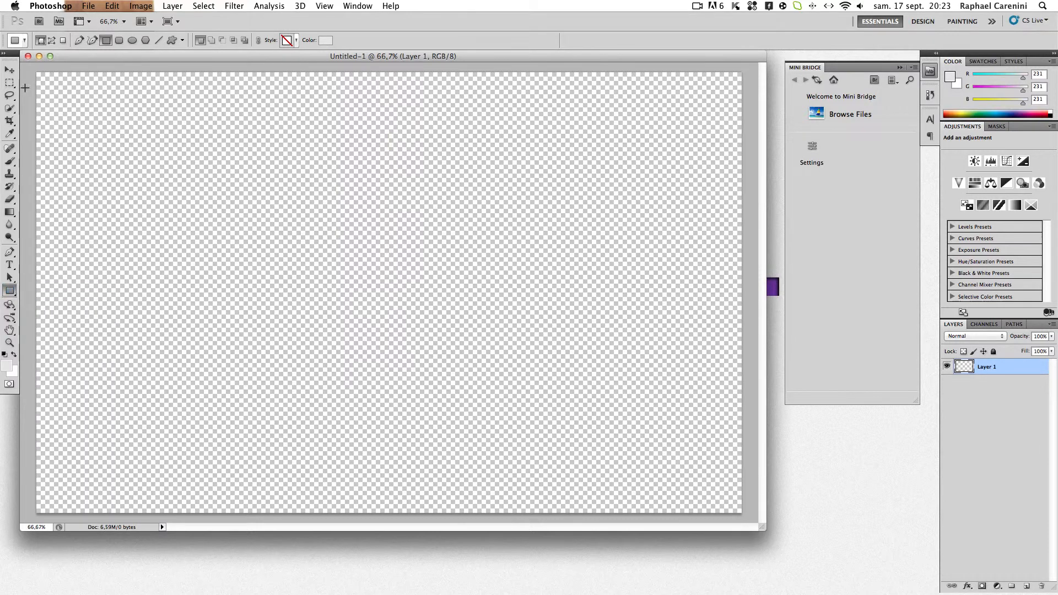
left_click_drag(82, 159, 749, 518)
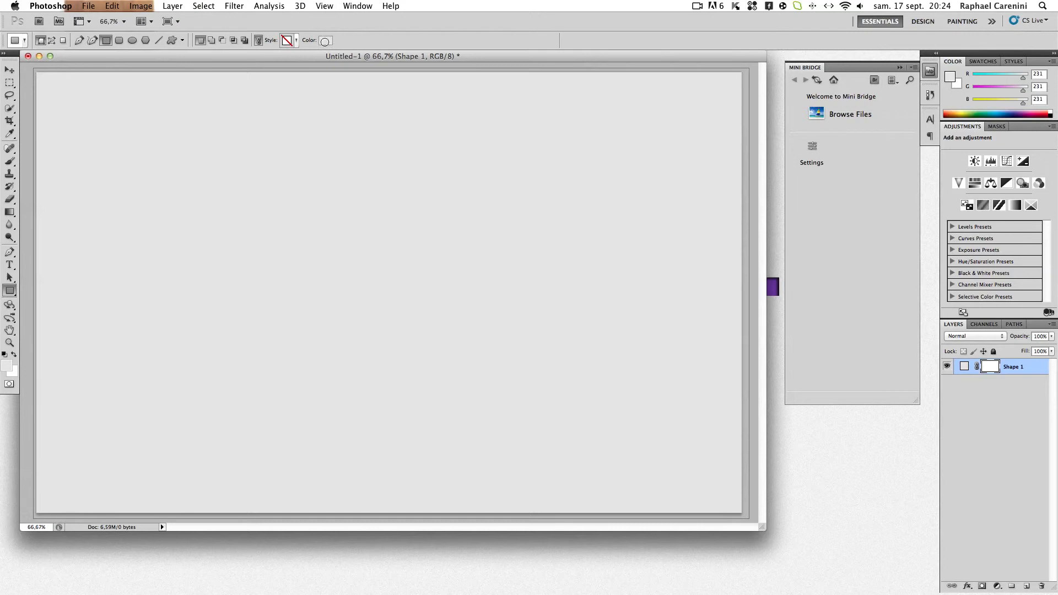
Step: Set the rectangle's fill color to the light gray e7e7e7
left_click(326, 39)
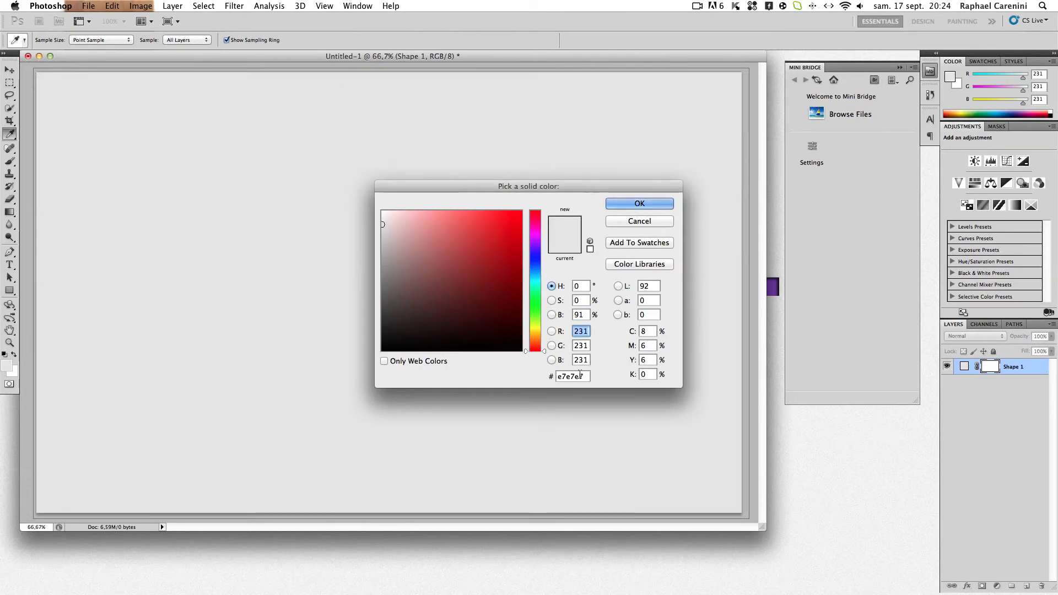
left_click(576, 377)
left_click(640, 204)
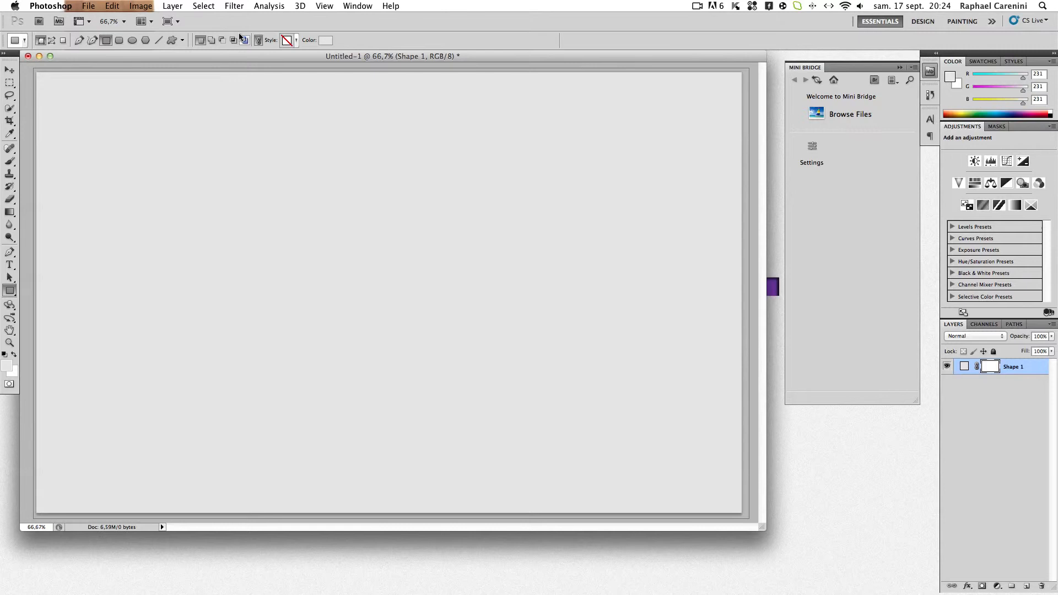
Step: Rasterize the rectangle and apply the Add Noise filter with an amount of 54.20% and uniform distribution
left_click(234, 6)
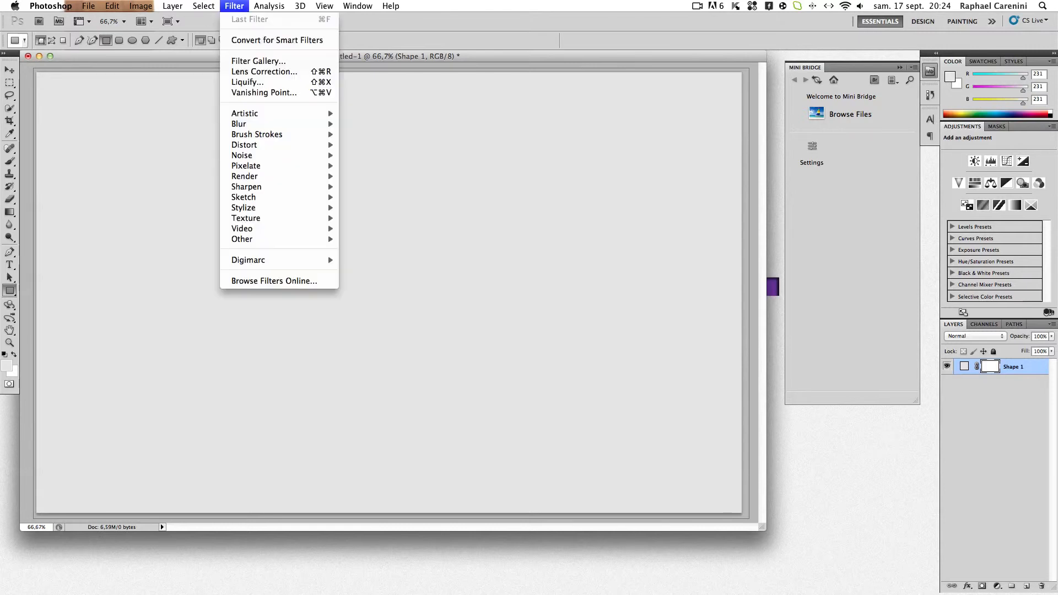
mouse_move(325, 155)
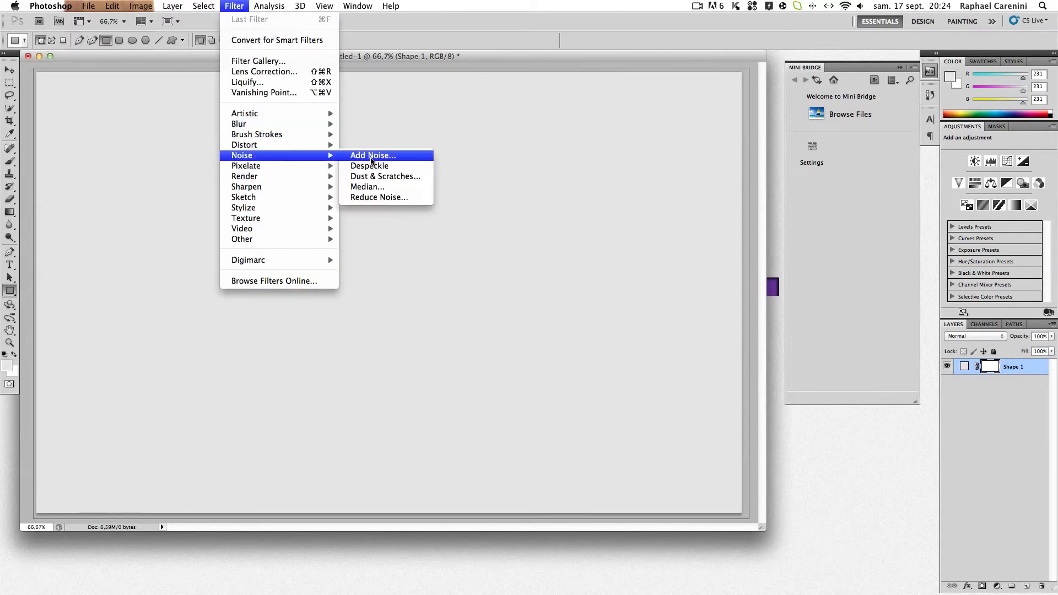
left_click(359, 159)
key("Return")
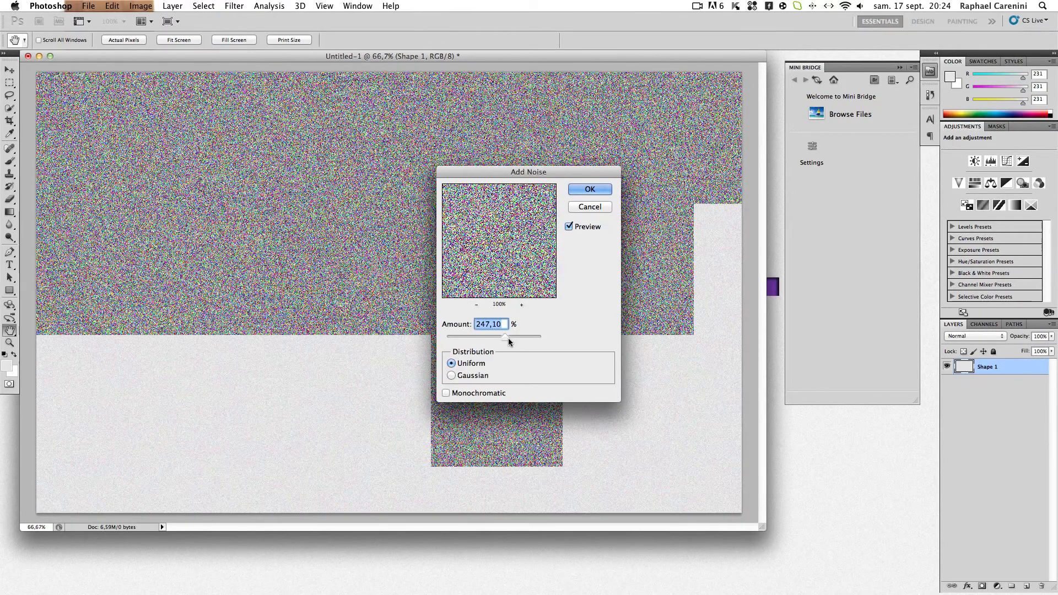
left_click_drag(508, 341, 460, 339)
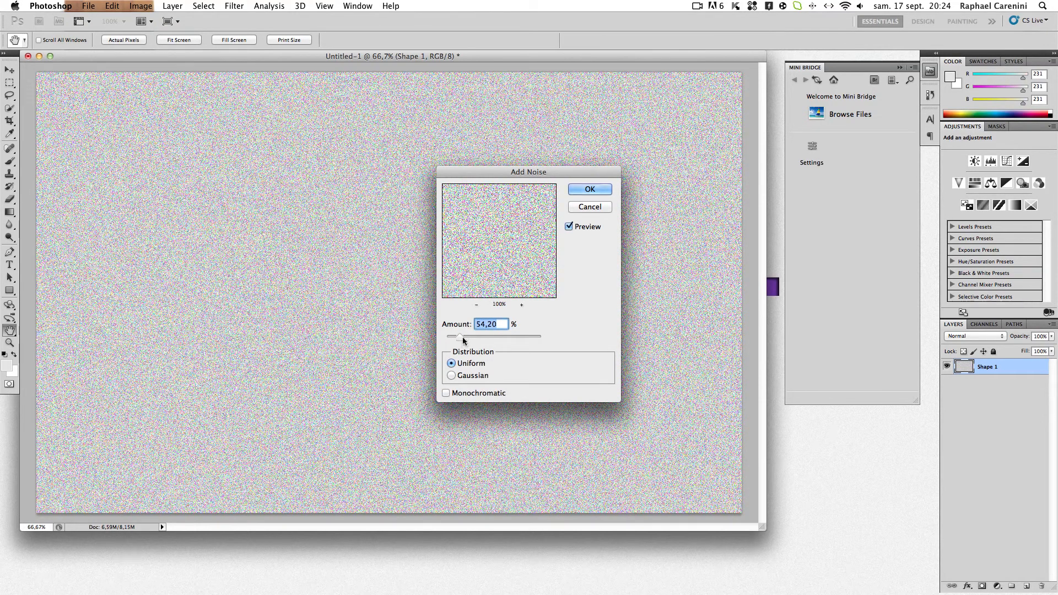
left_click(582, 188)
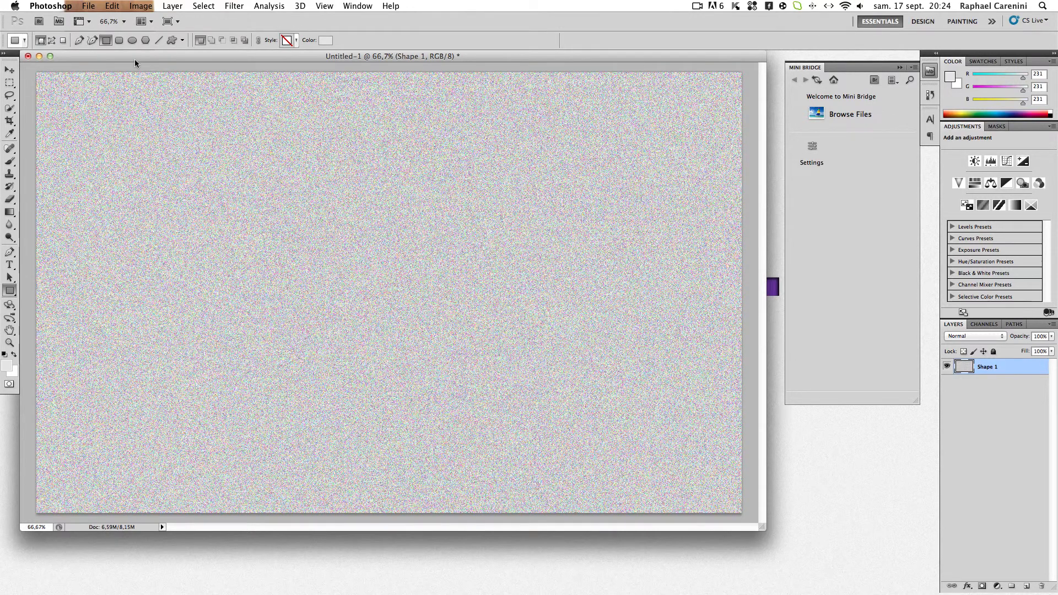
left_click(140, 6)
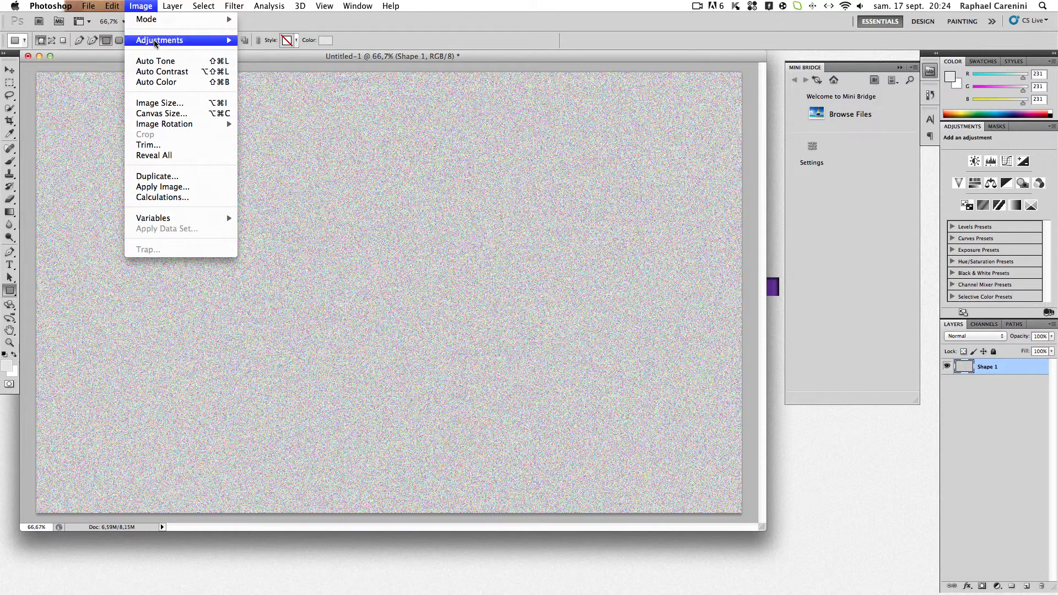
mouse_move(155, 43)
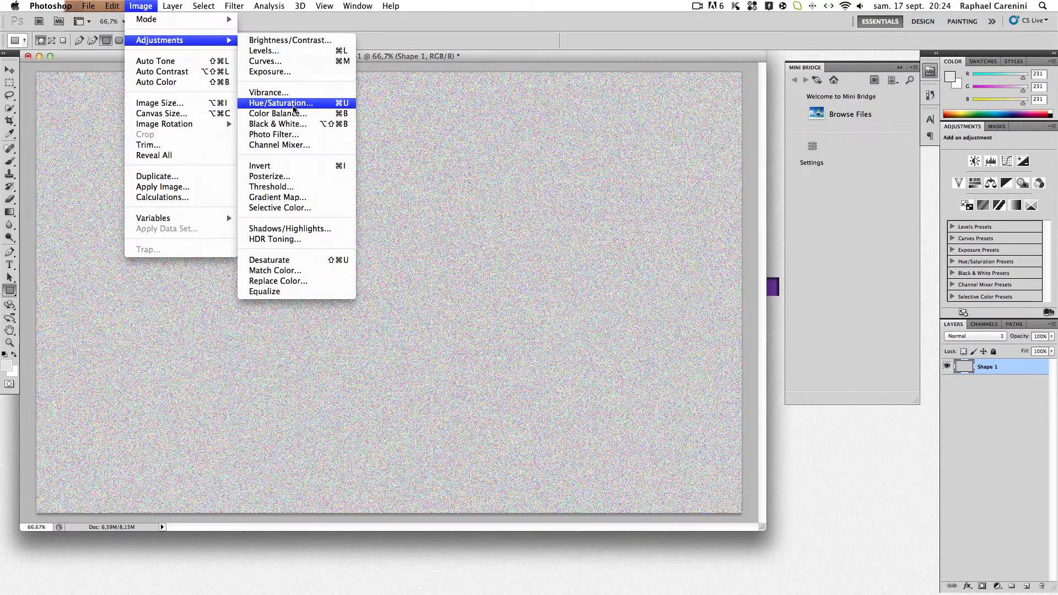
left_click(293, 107)
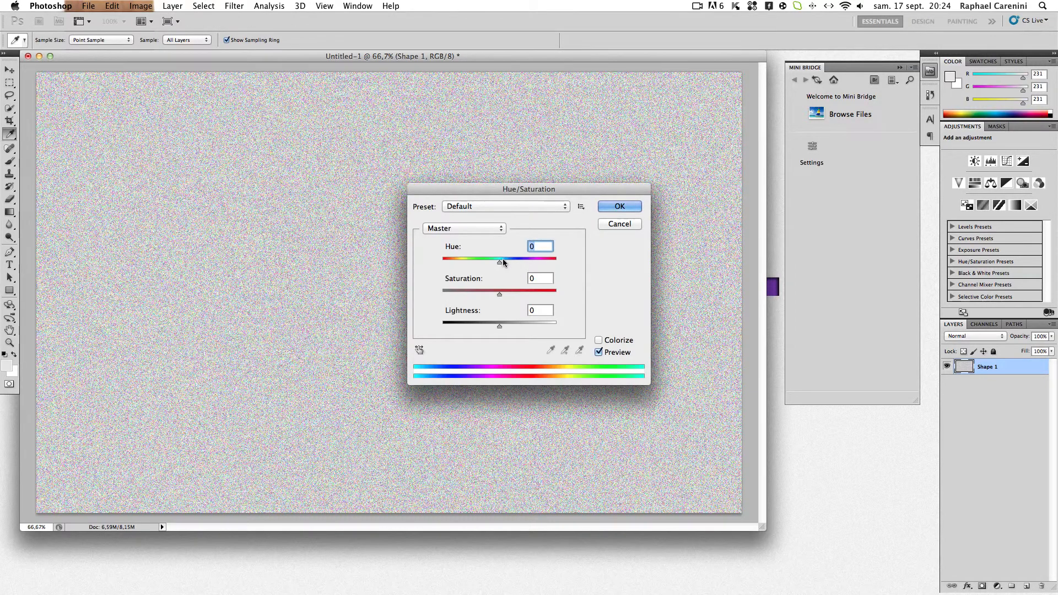
left_click_drag(500, 262, 443, 263)
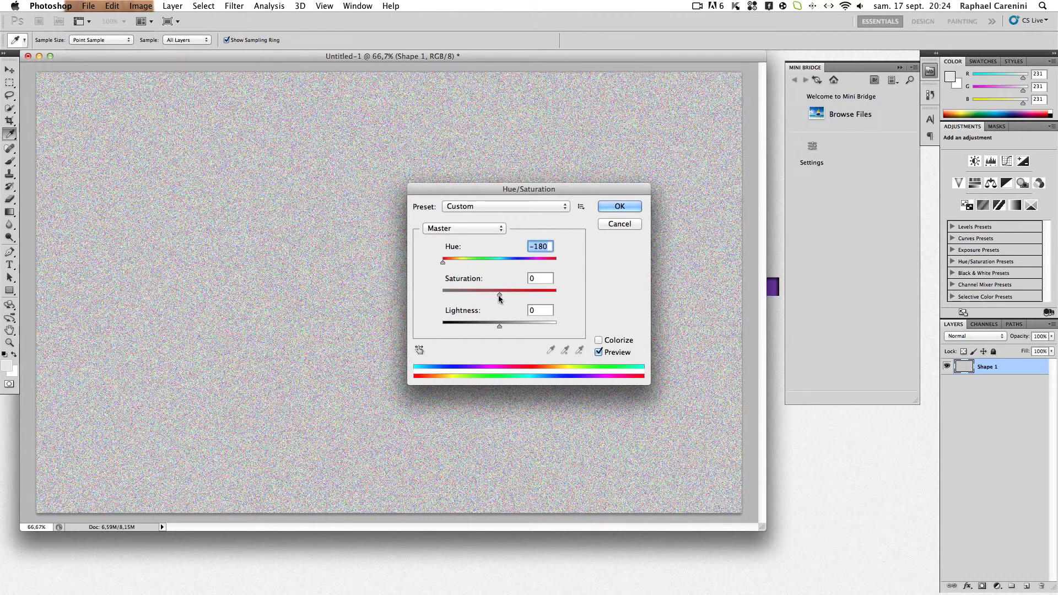
left_click_drag(499, 294, 417, 290)
left_click_drag(501, 326, 449, 327)
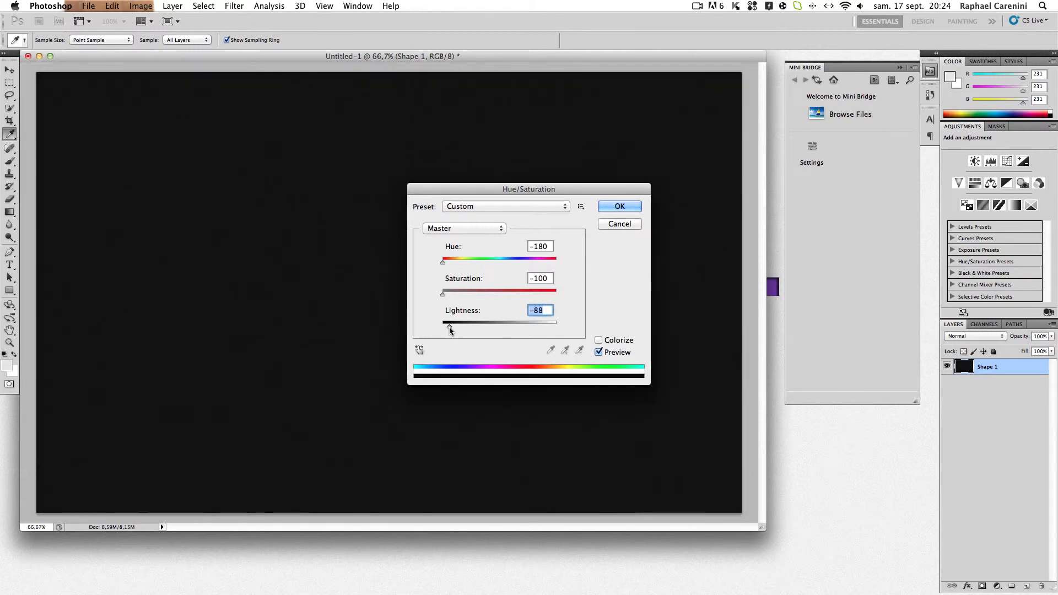
left_click_drag(451, 326, 547, 330)
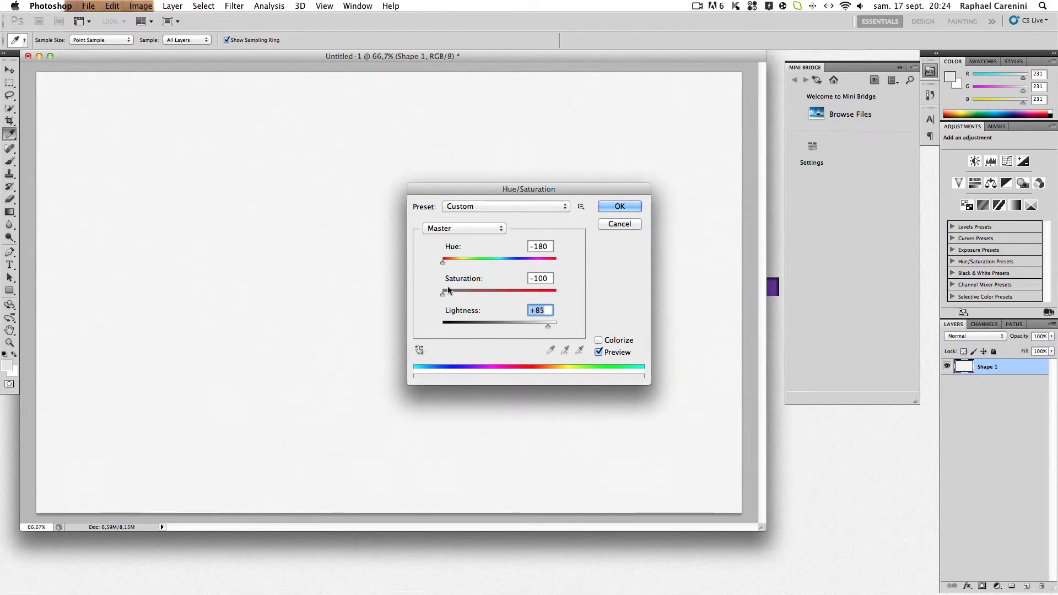
left_click_drag(507, 292, 502, 328)
left_click_drag(556, 296, 557, 296)
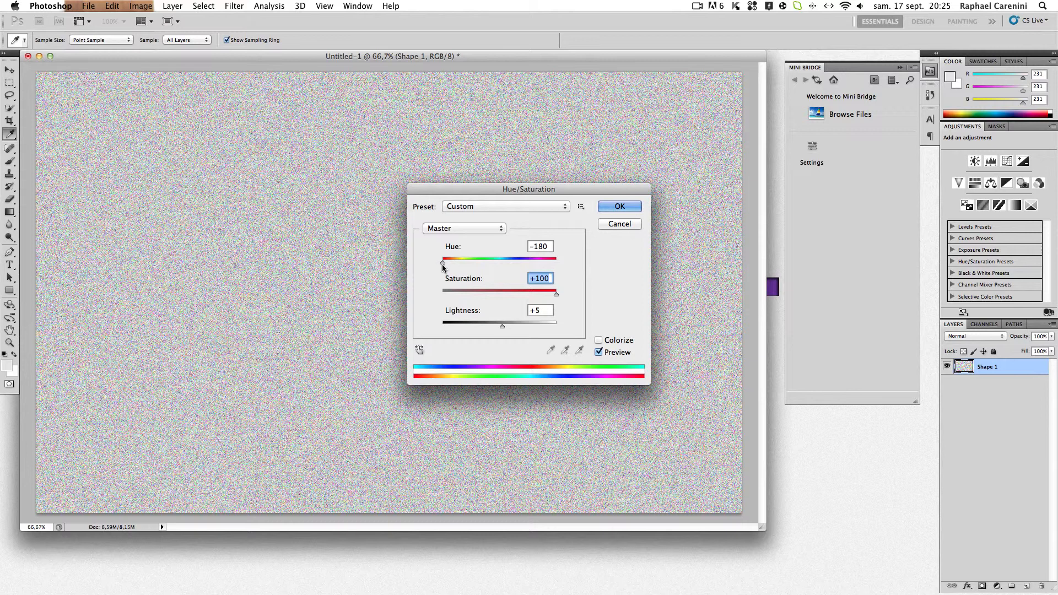
left_click_drag(442, 266, 557, 263)
left_click_drag(503, 327, 448, 328)
left_click(618, 224)
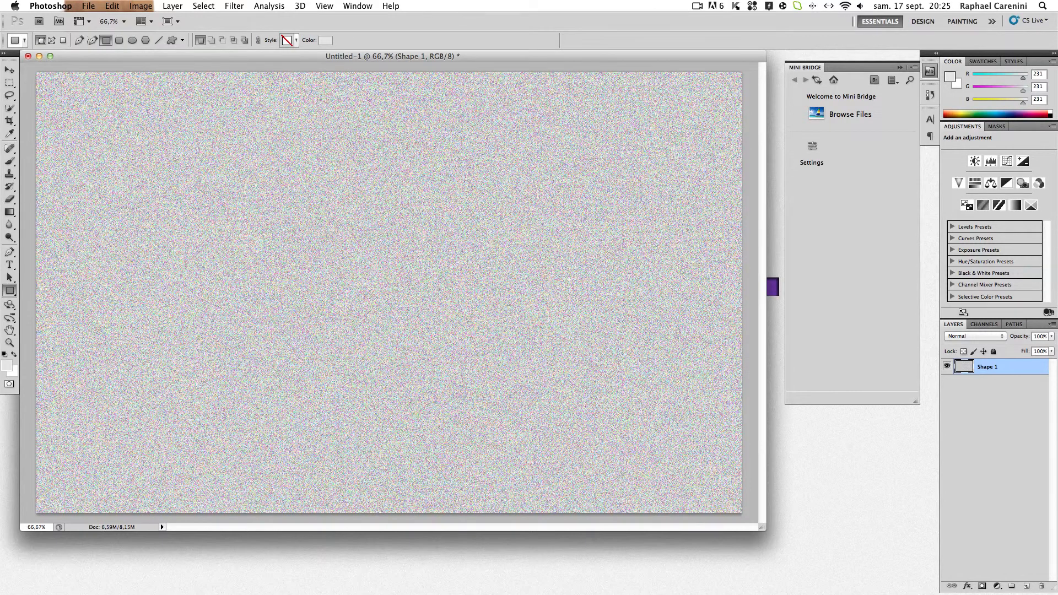
Step: Apply the Add Noise filter to the gray layer again with an amount of 18.92% and uniform distribution
left_click(234, 6)
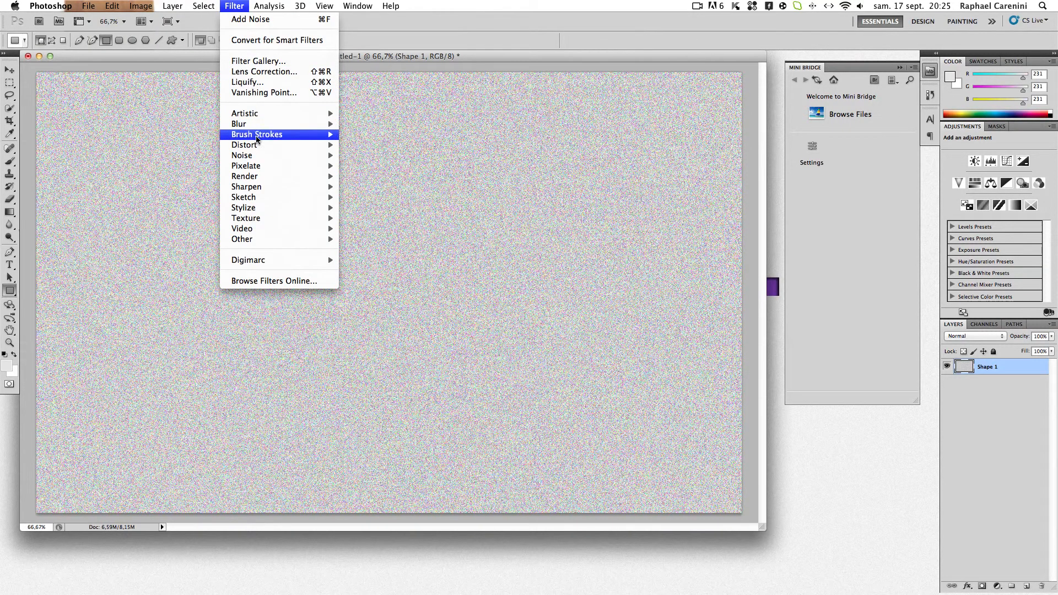
mouse_move(302, 155)
left_click(406, 153)
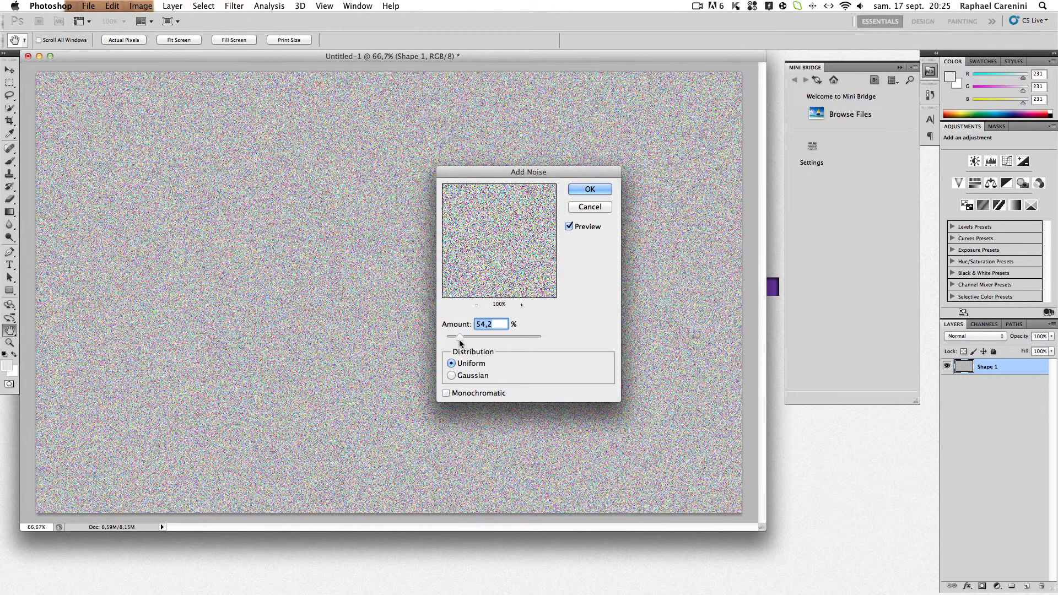
left_click_drag(459, 339, 451, 339)
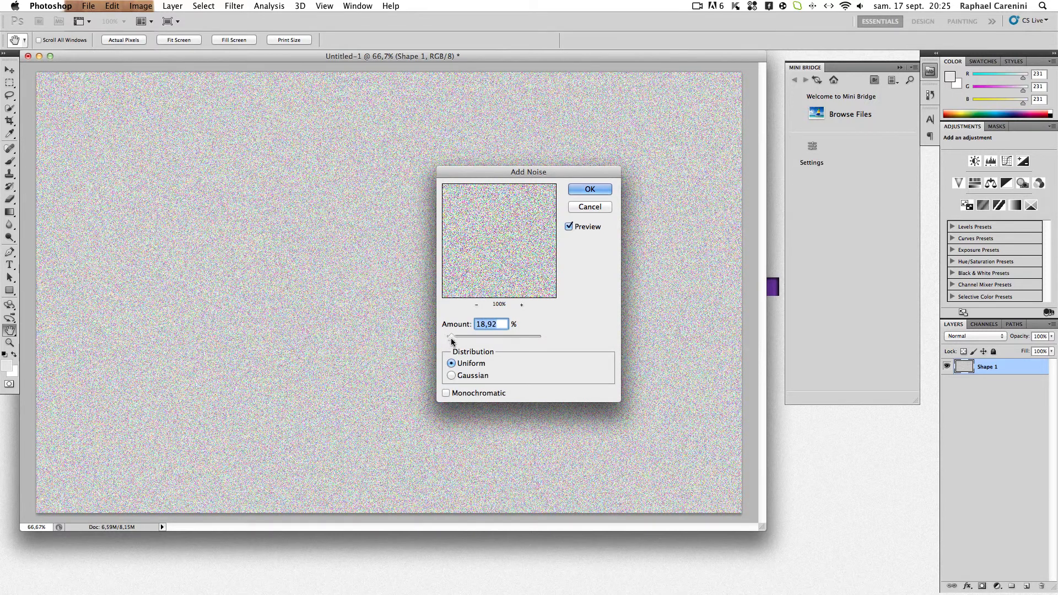
left_click(569, 188)
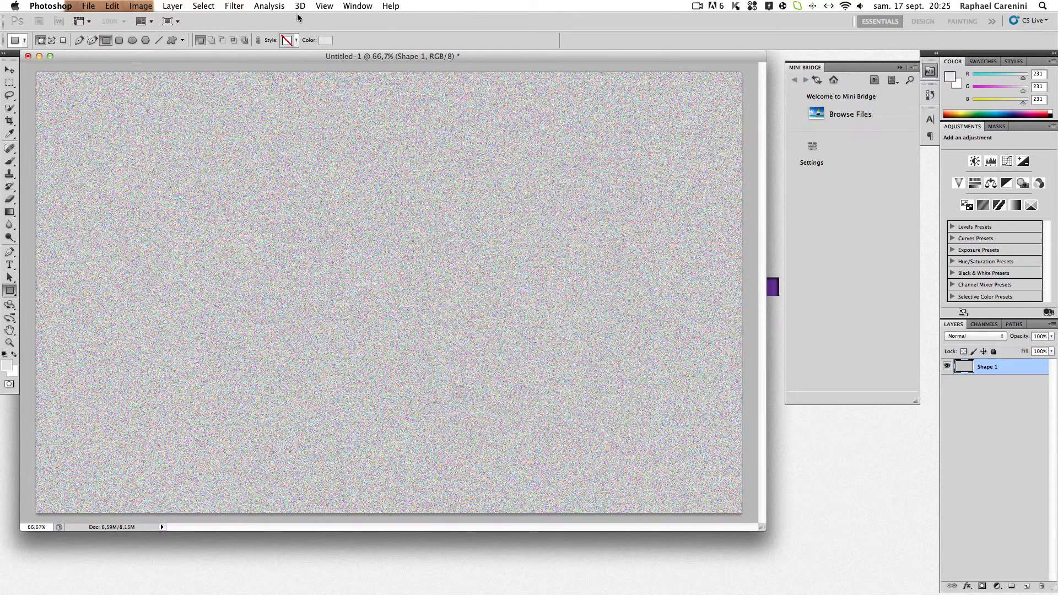
Step: Apply a Hue/Saturation adjustment to the noise layer with hue -180, saturation -100 and lightness -88
left_click(141, 6)
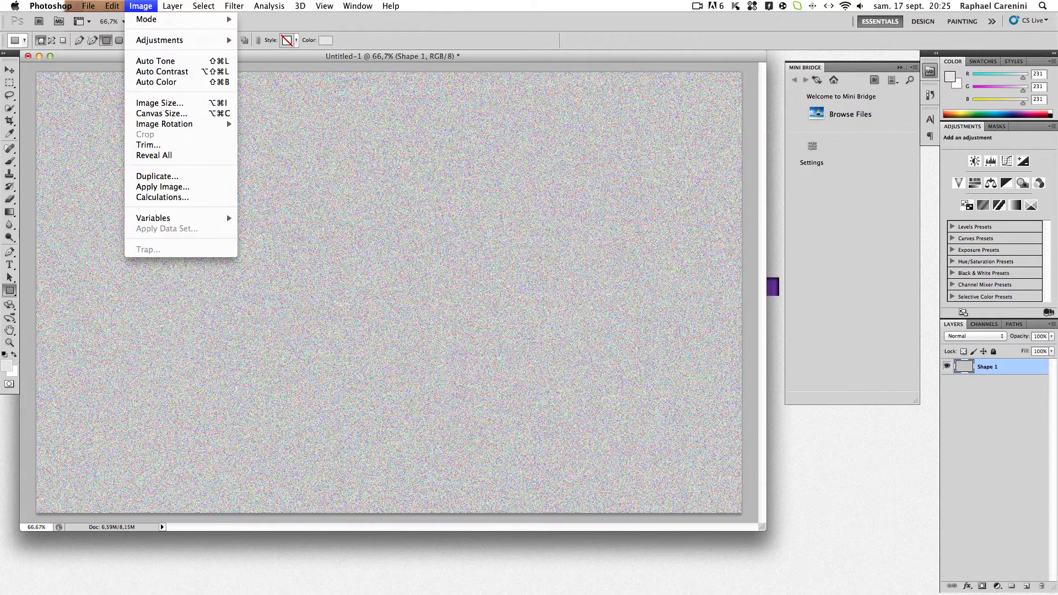
mouse_move(182, 41)
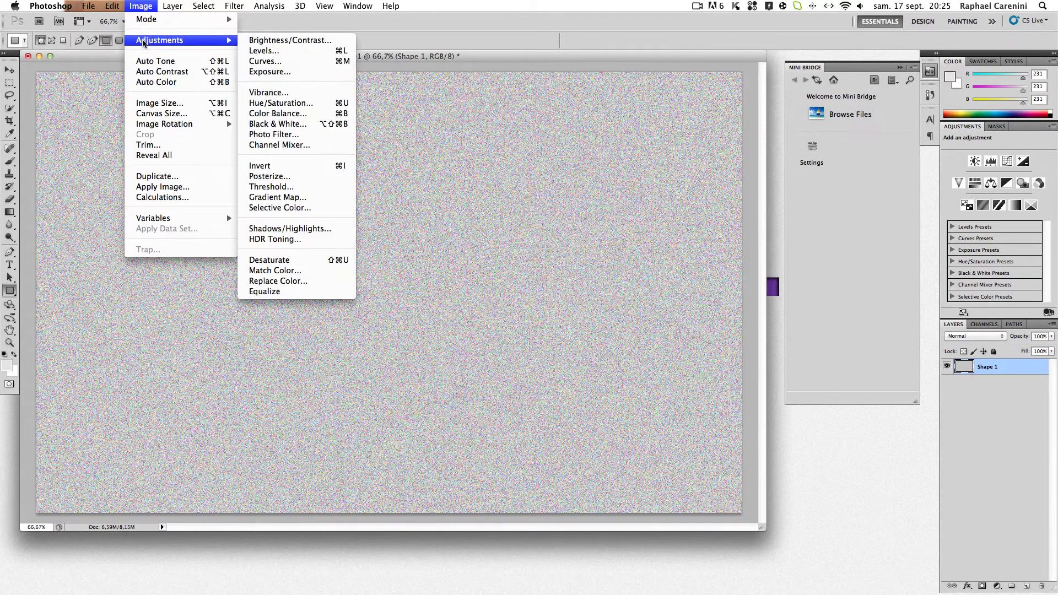
left_click(281, 102)
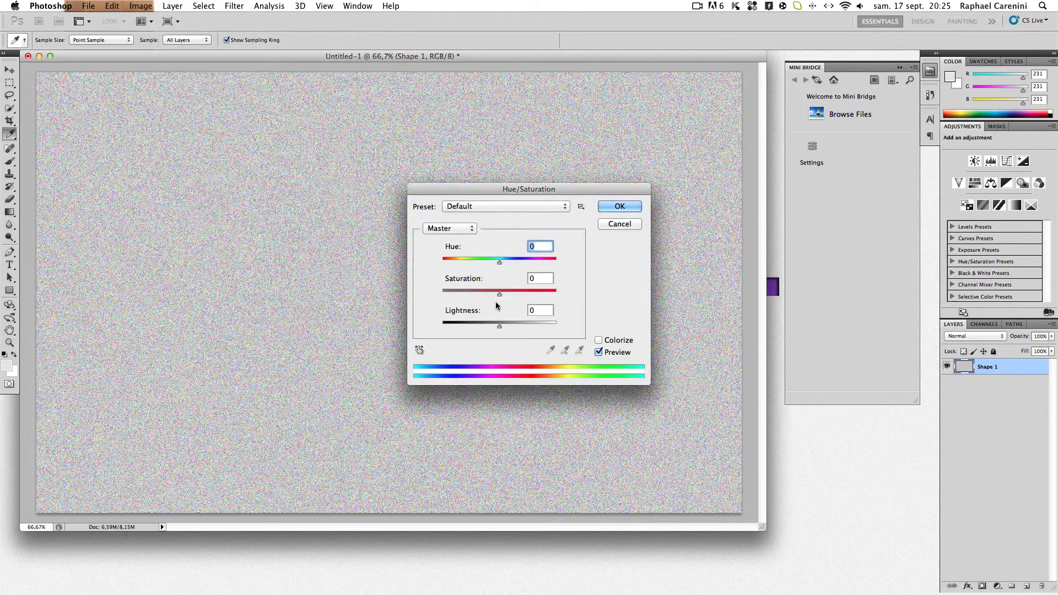
left_click_drag(499, 294, 442, 294)
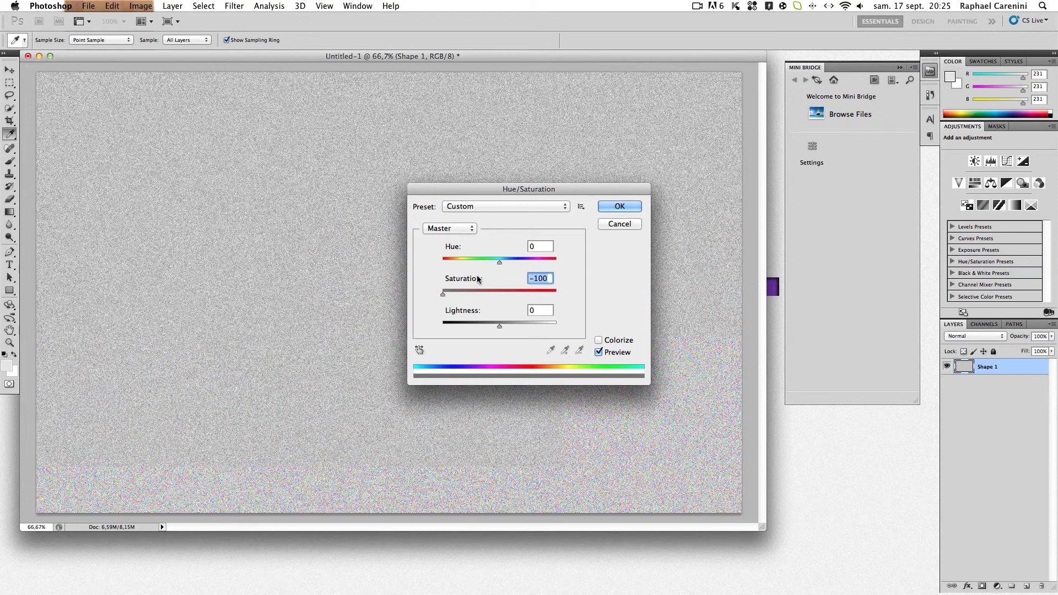
left_click_drag(499, 262, 385, 258)
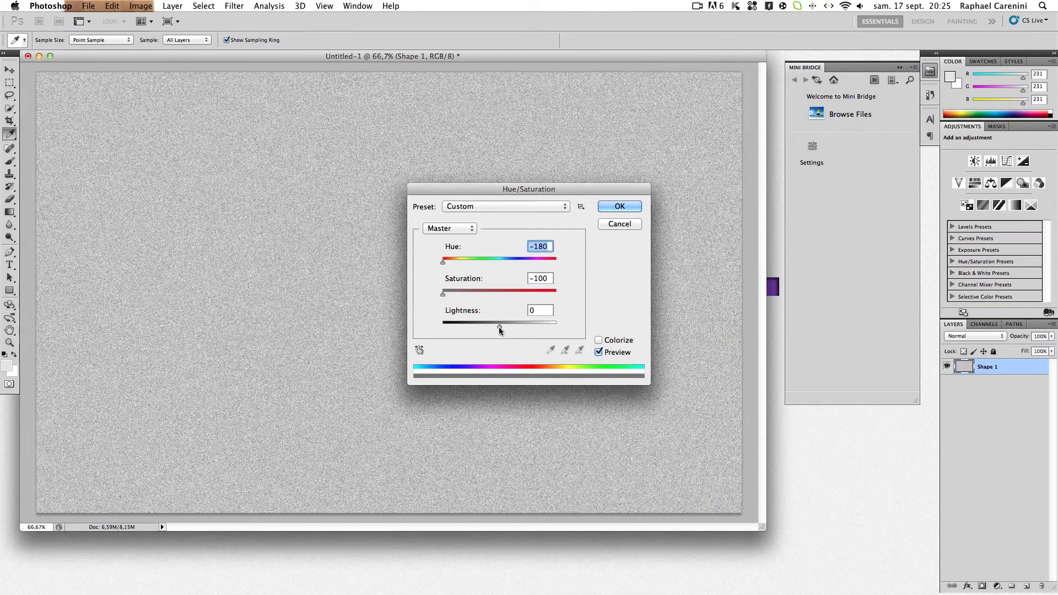
left_click_drag(499, 326, 451, 329)
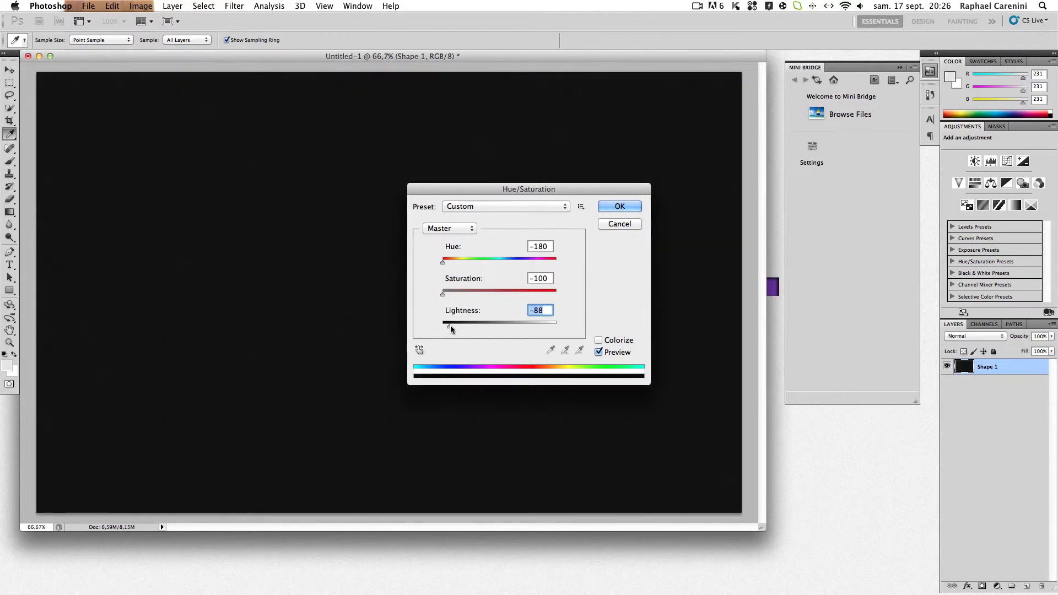
left_click(620, 207)
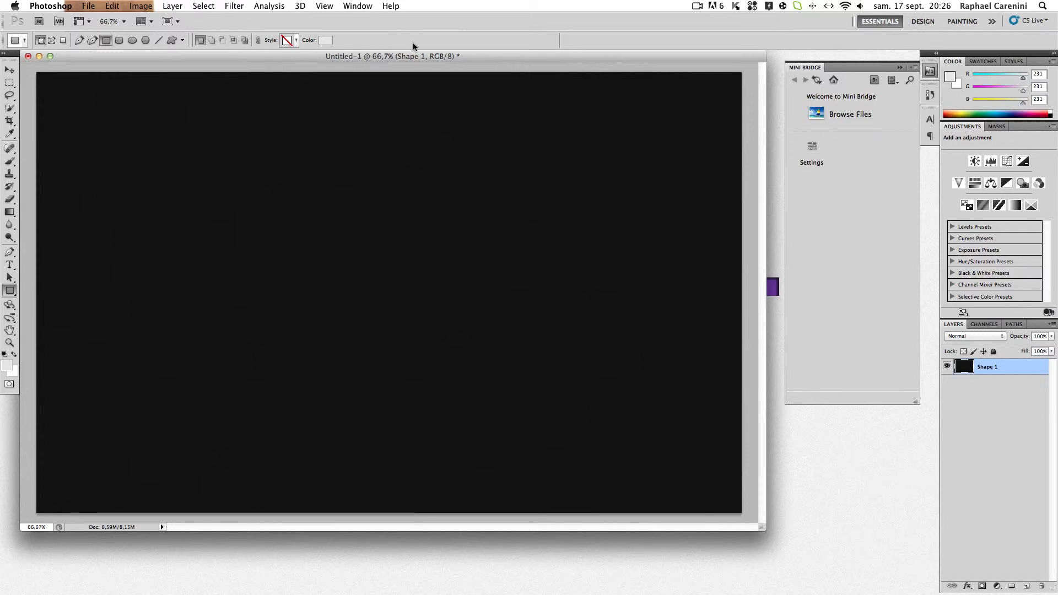
Step: Create a wide text box across the upper part of the canvas containing the text "iTech-News"
mouse_move(416, 55)
left_mouse_down()
mouse_move(729, 473)
mouse_move(635, 440)
mouse_move(452, 193)
mouse_move(461, 104)
mouse_move(424, 57)
left_mouse_up()
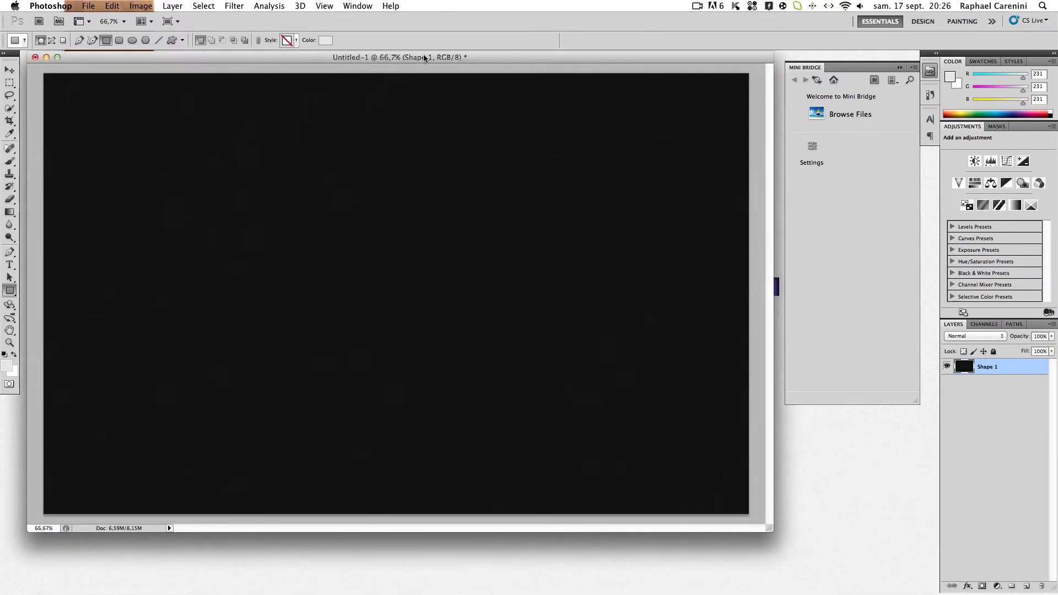
left_click(9, 267)
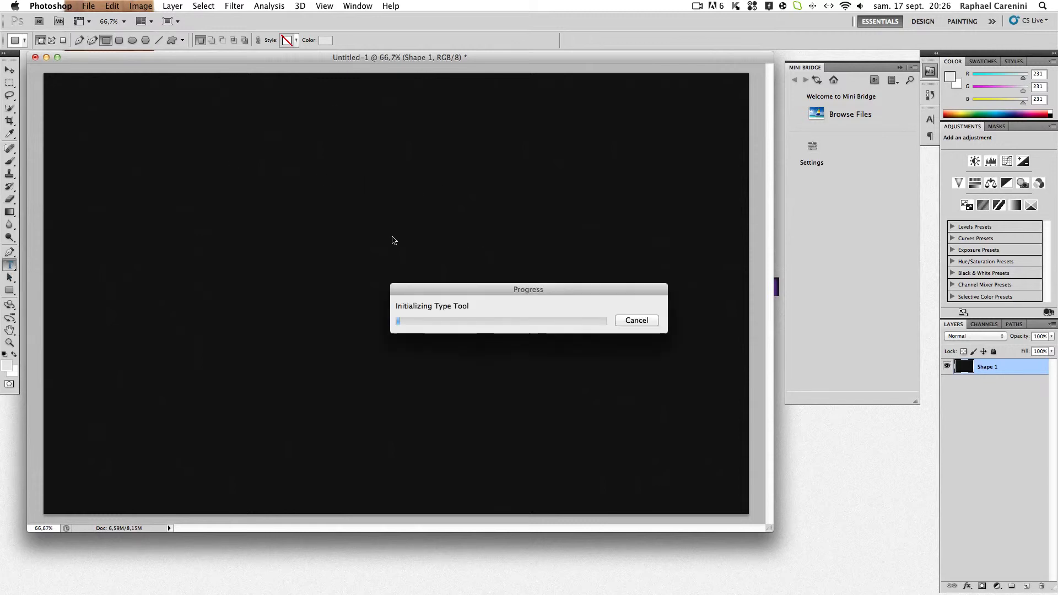
left_click_drag(529, 292, 406, 299)
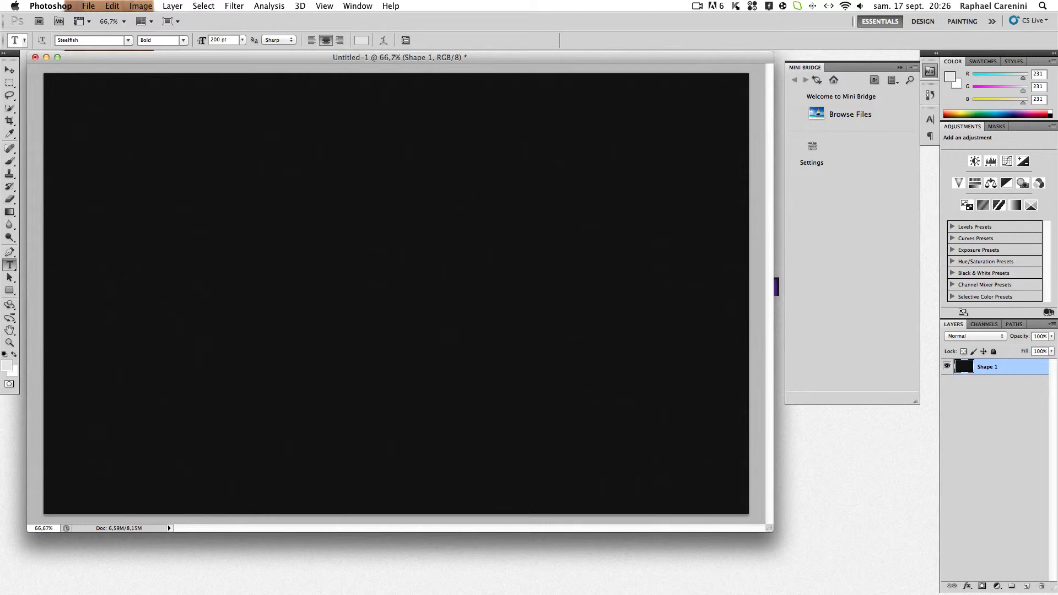
left_click_drag(478, 298, 635, 285)
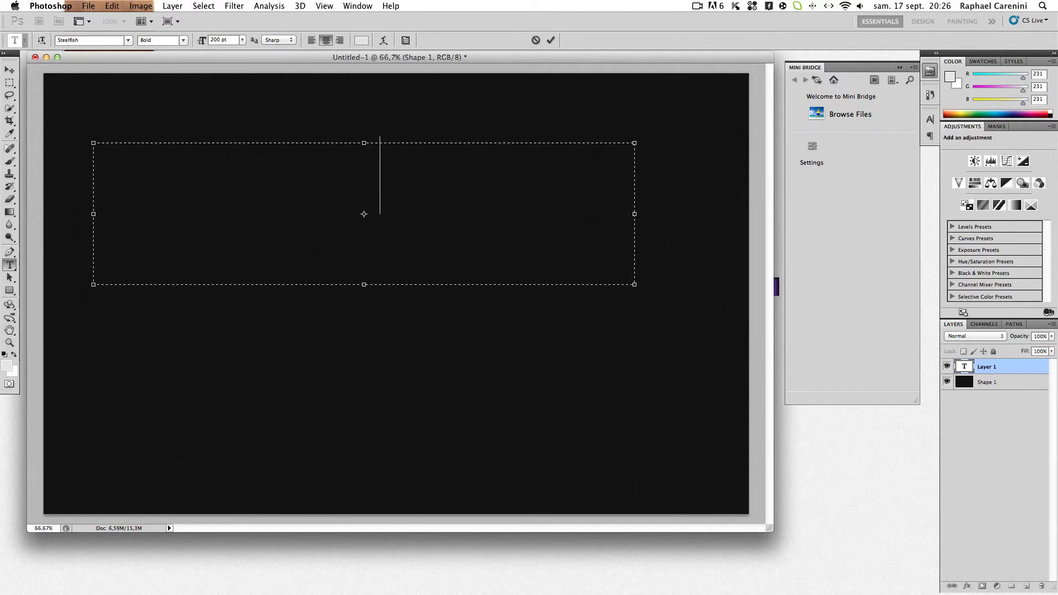
type("iTech")
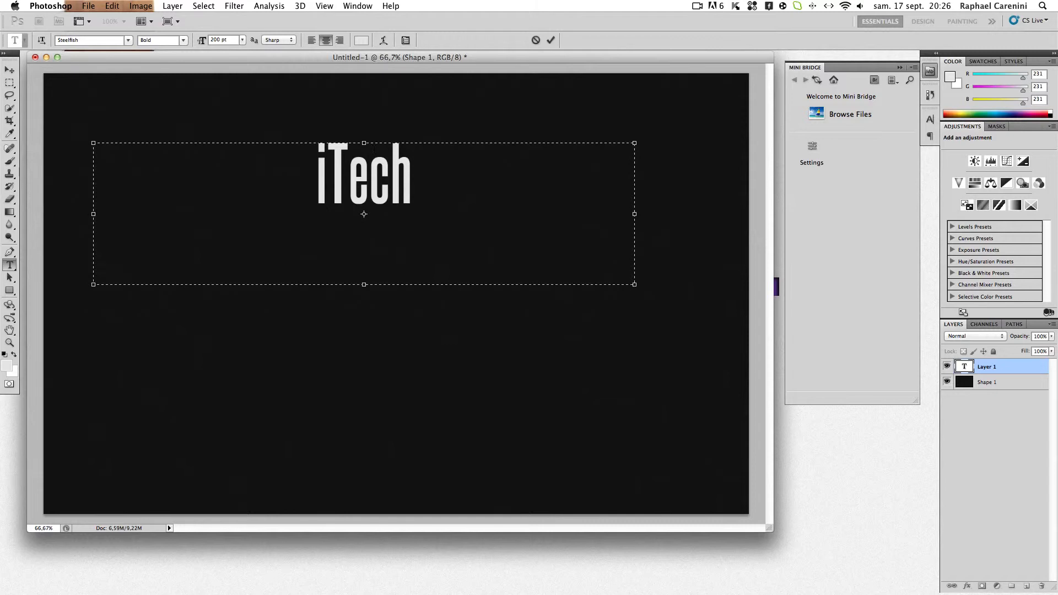
type("-News")
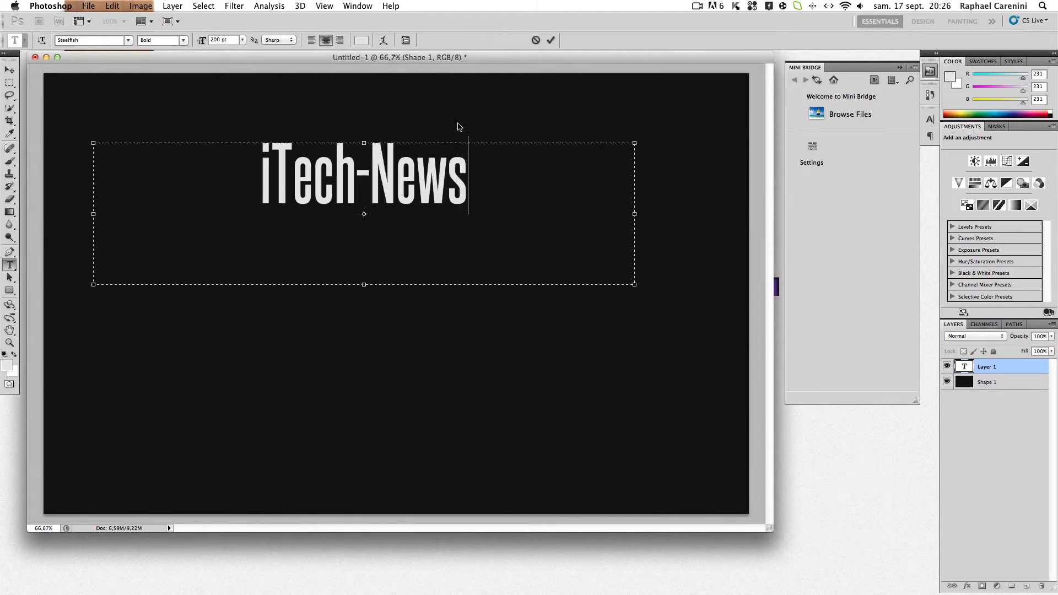
key("super+a")
key("Right")
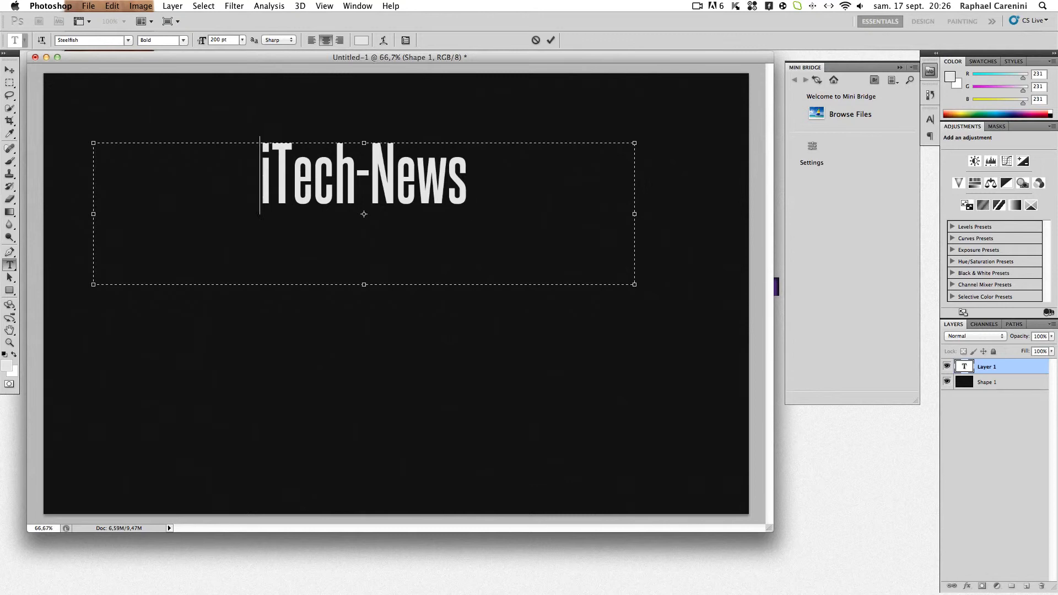
key("super+a")
key("Right")
key("super+a")
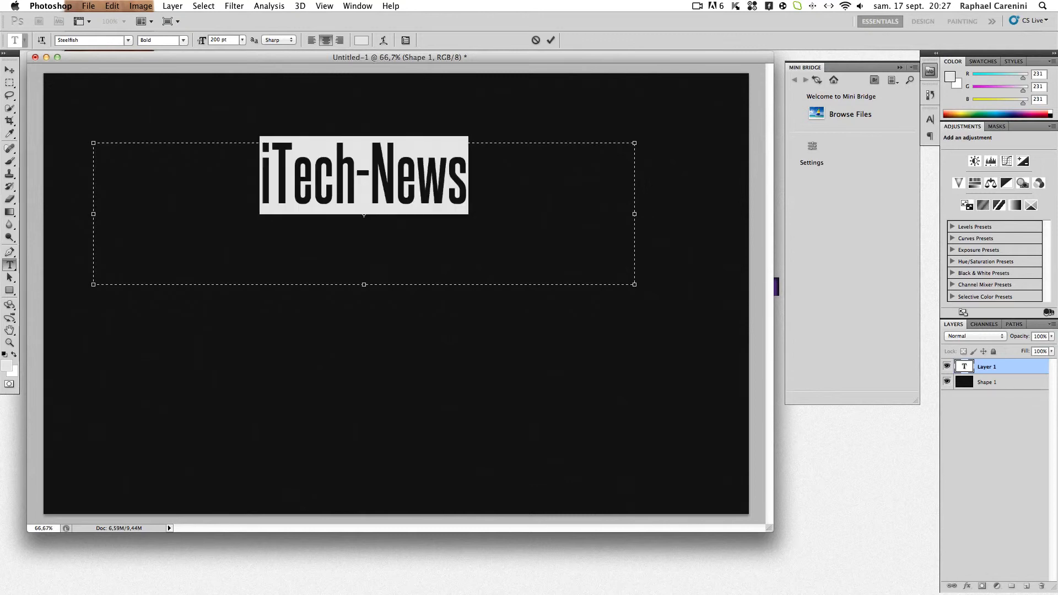
key("Left")
key("super+a")
Step: Commit the text and move it down and slightly right, to near the horizontal center of the canvas's upper half
left_click(9, 70)
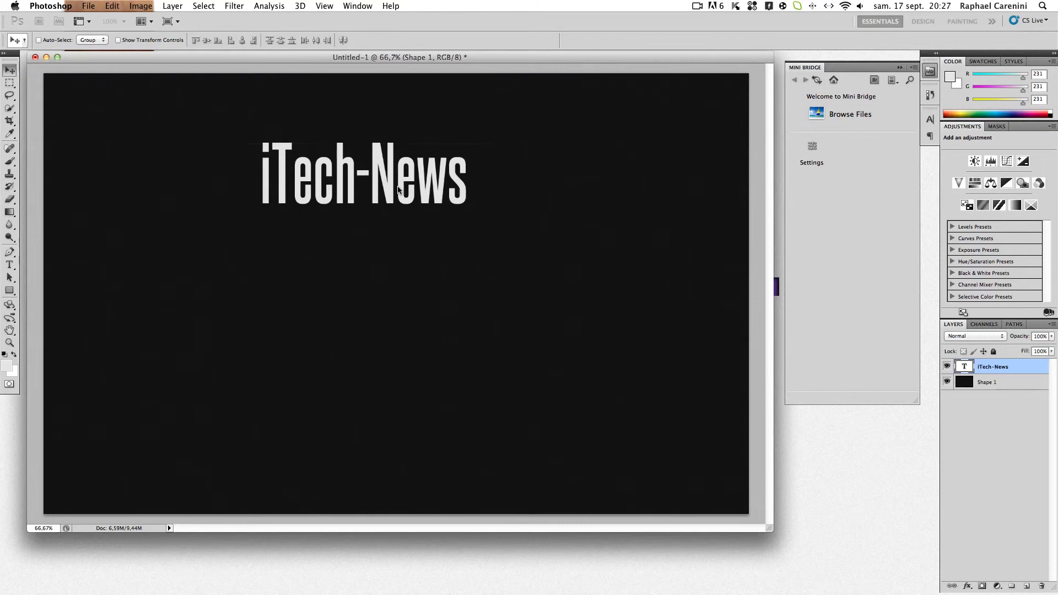
left_click_drag(390, 184, 416, 228)
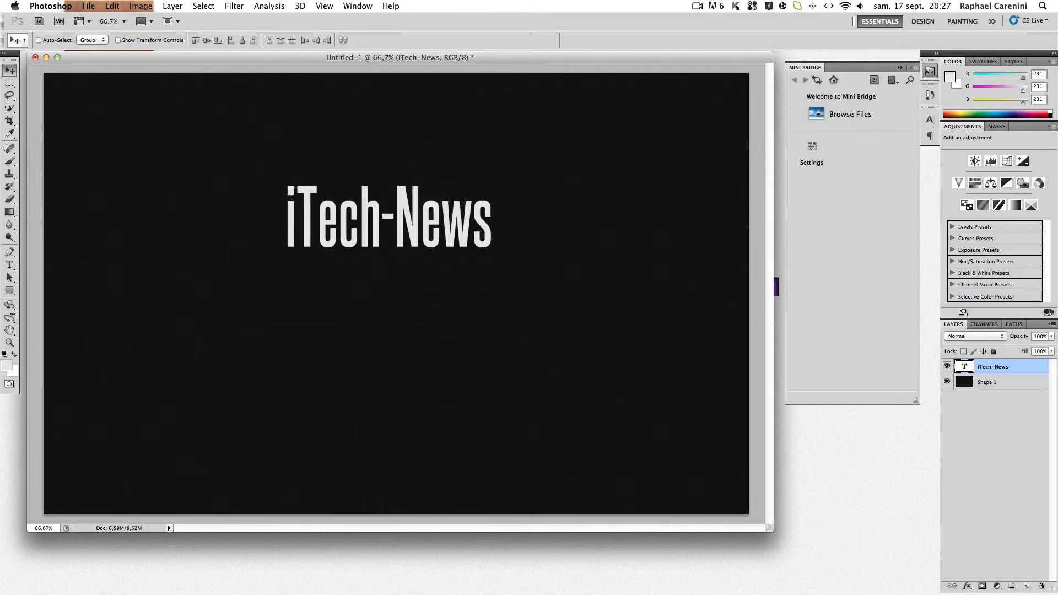
Step: Open the layer style blending options for the iTech-News text layer
left_click(172, 7)
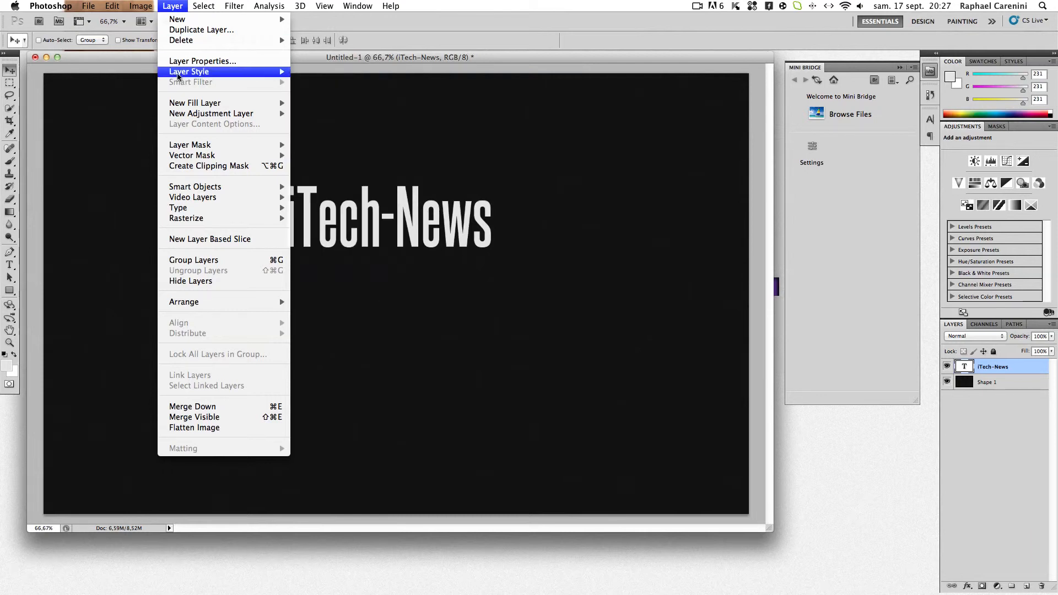
mouse_move(275, 72)
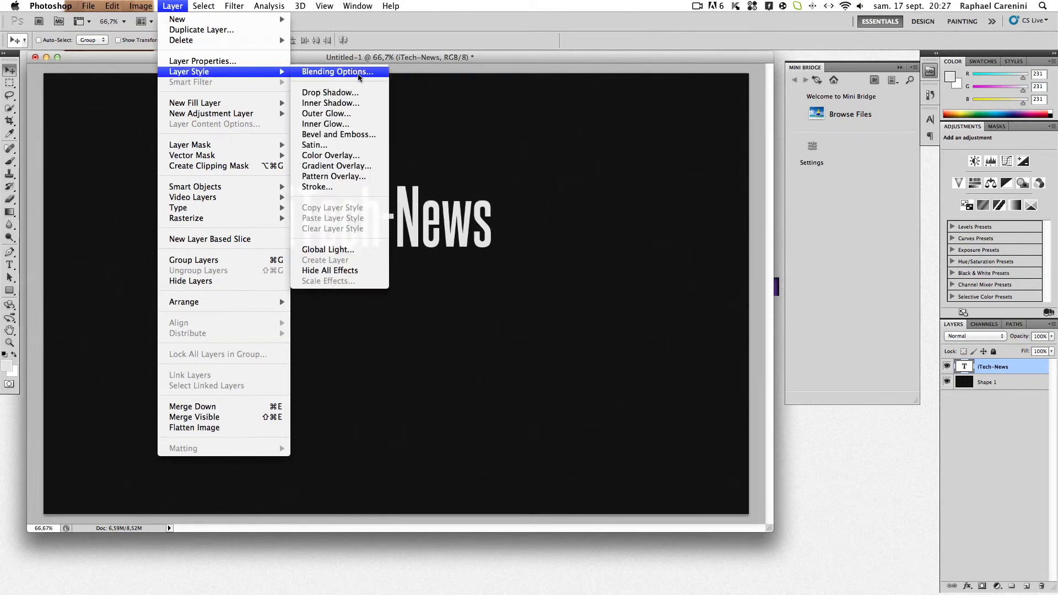
left_click(357, 72)
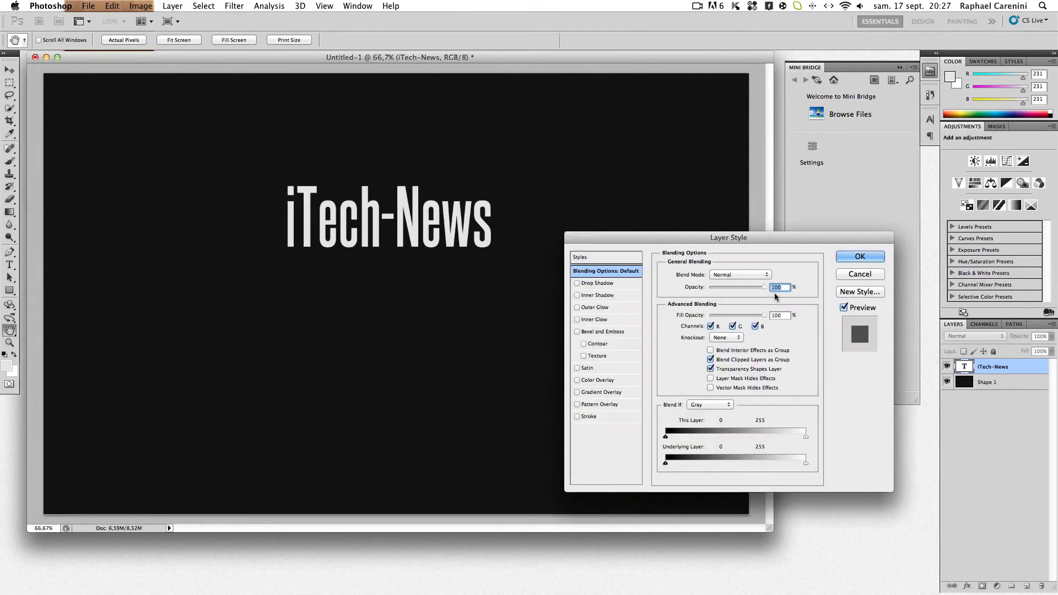
Step: Try a dark red 773535 Stroke effect on the iTech-News text and turn the stroke off again
left_click(577, 416)
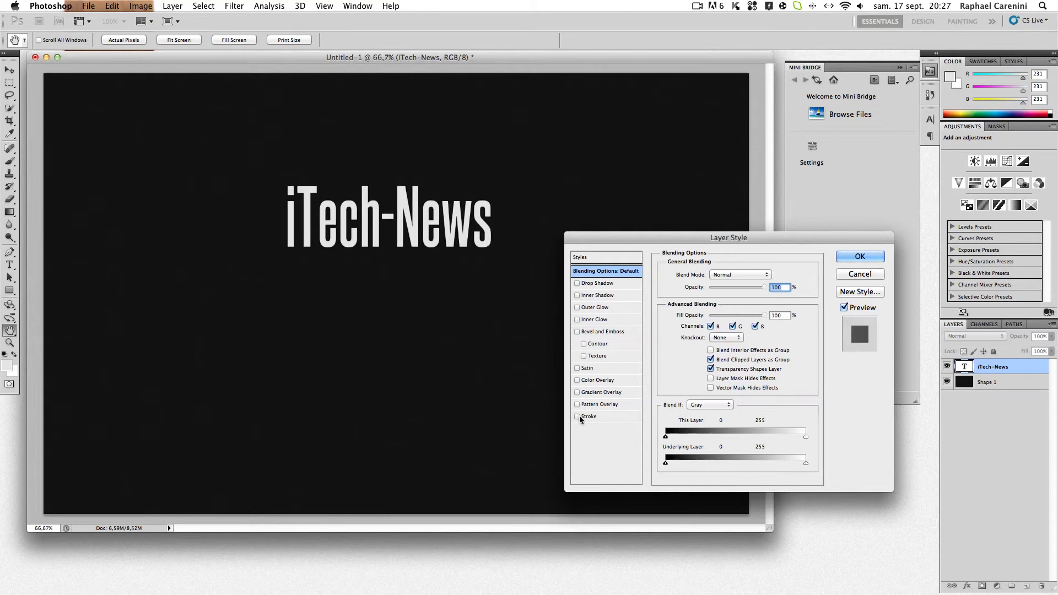
left_click(589, 416)
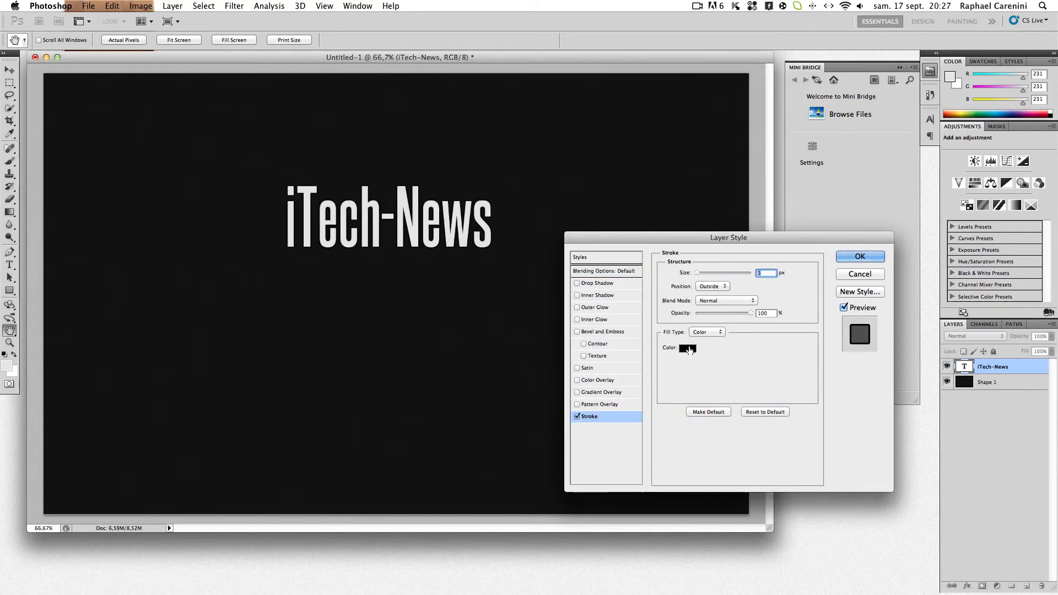
left_click(687, 348)
left_click(460, 286)
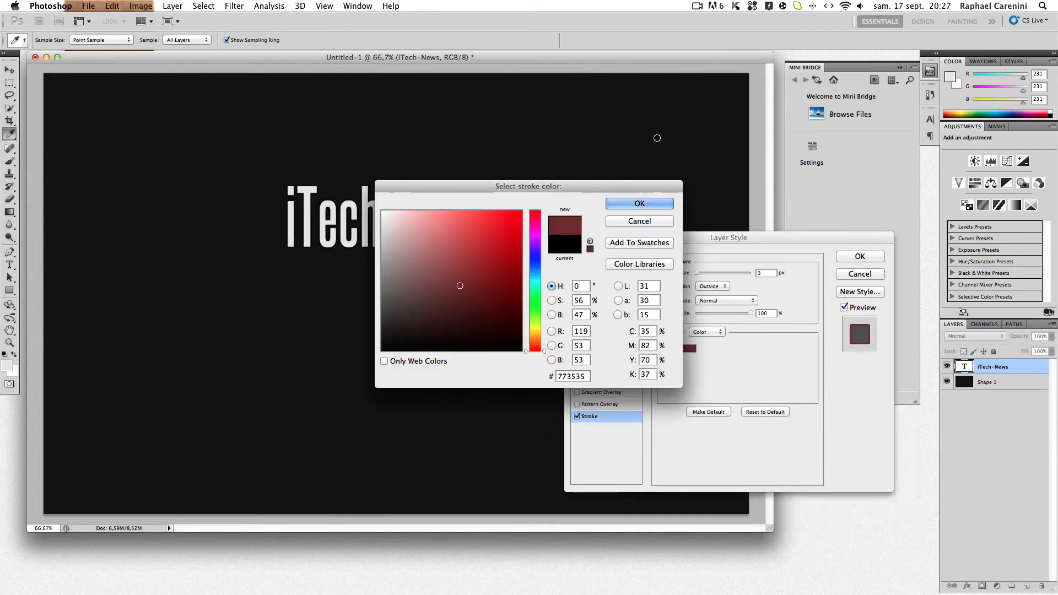
left_click(634, 203)
left_click(577, 416)
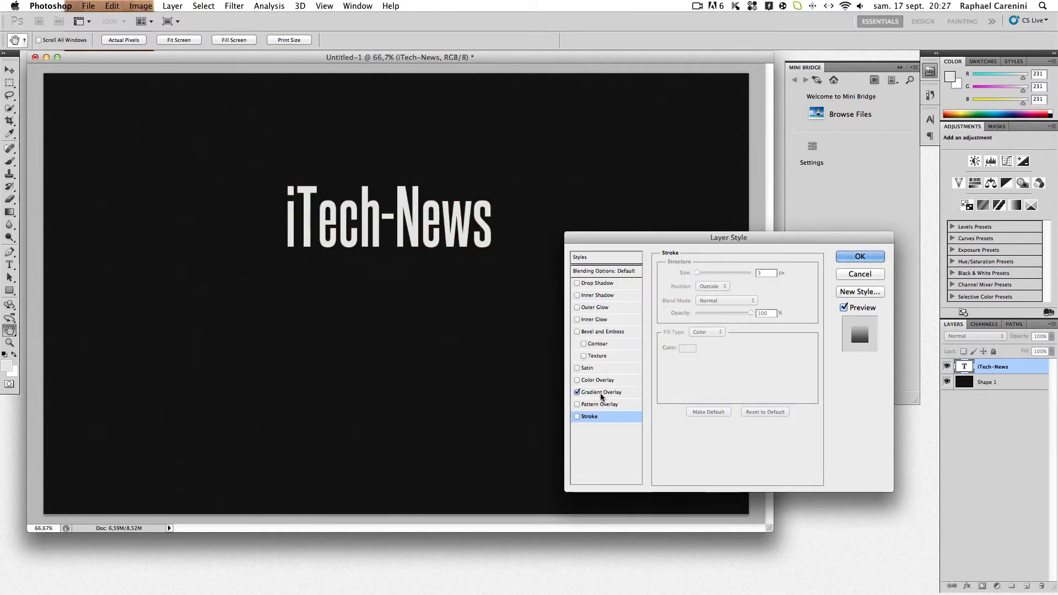
Step: Add a Gradient Overlay to the text using the Neutral Density preset and set the gradient's starting opacity stop to 10%
left_click(577, 392)
left_click(602, 392)
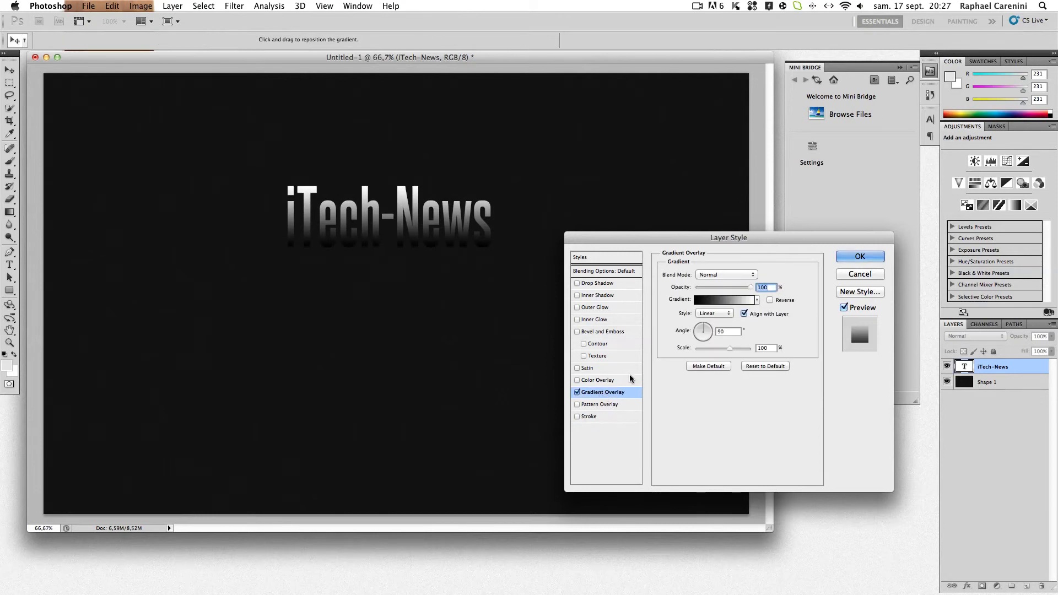
left_click(723, 300)
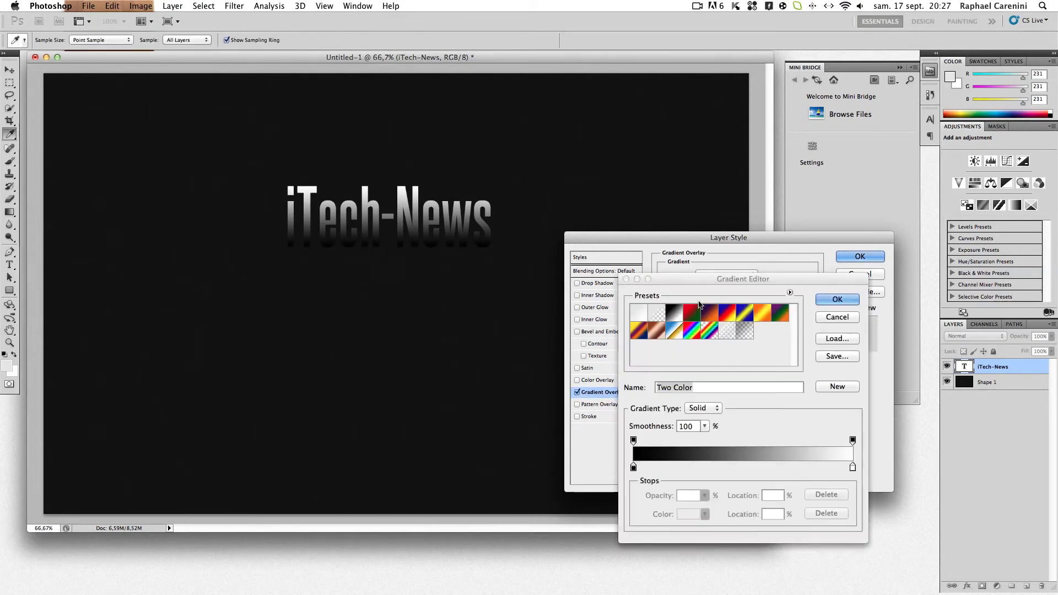
left_click(726, 331)
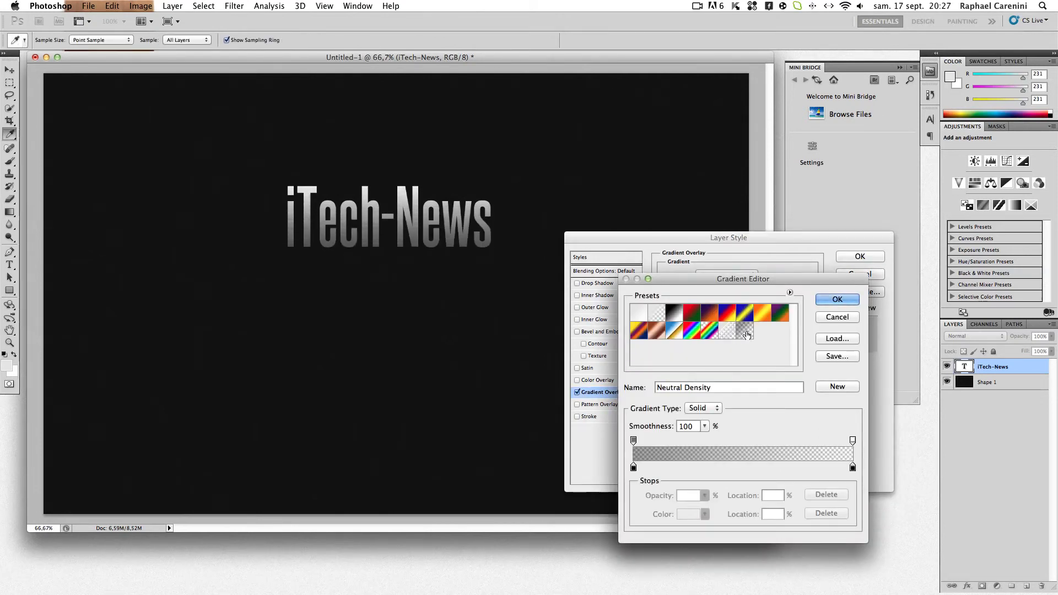
left_click(633, 440)
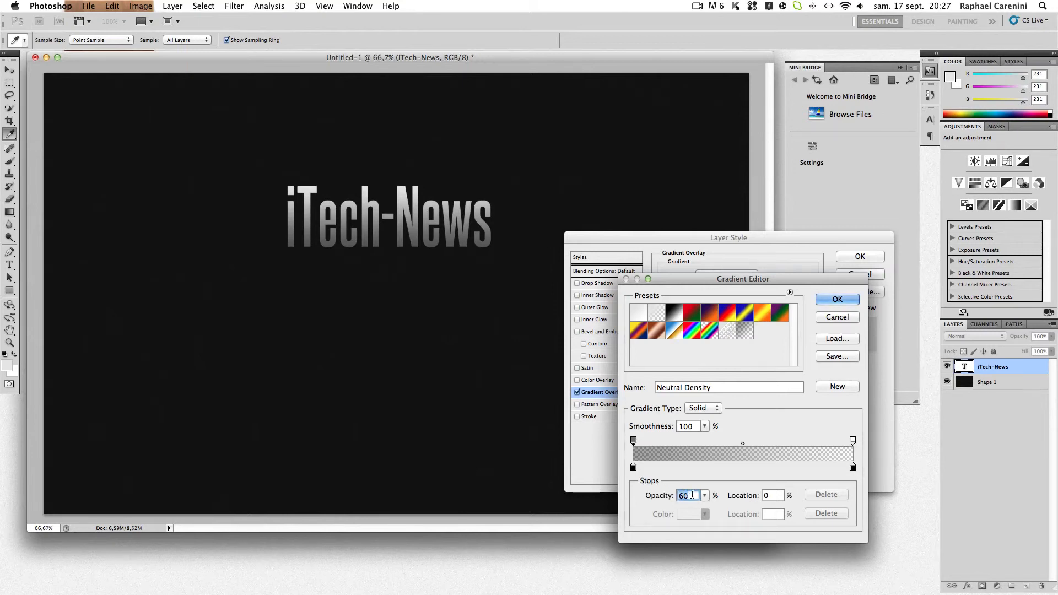
type("10")
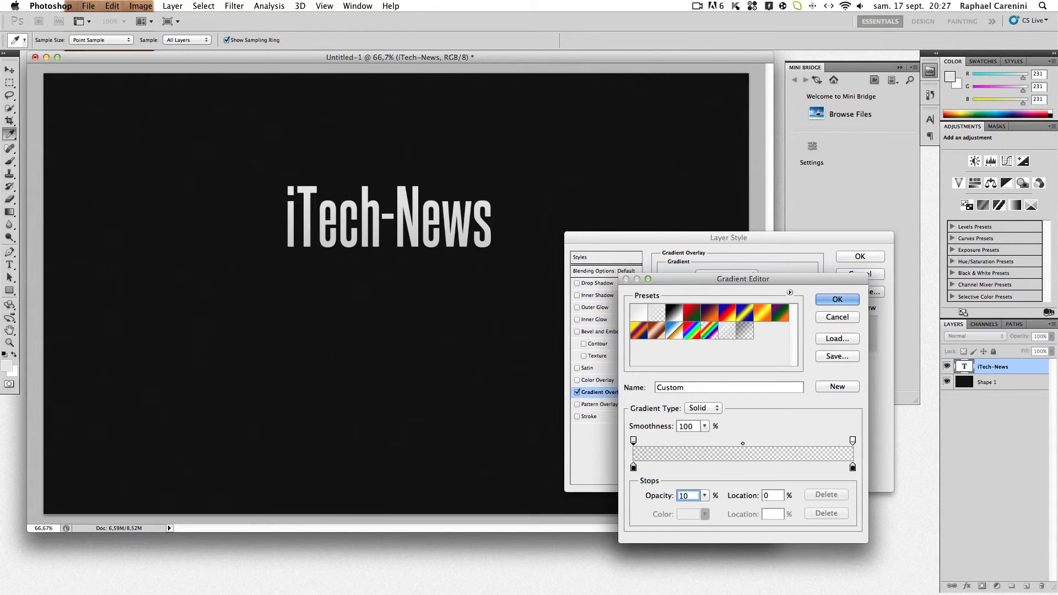
Step: Try 20, 50, 30 and 20% for the gradient's starting opacity stop and return it to 10%
key("BackSpace")
key("BackSpace")
type("20")
key("BackSpace")
key("BackSpace")
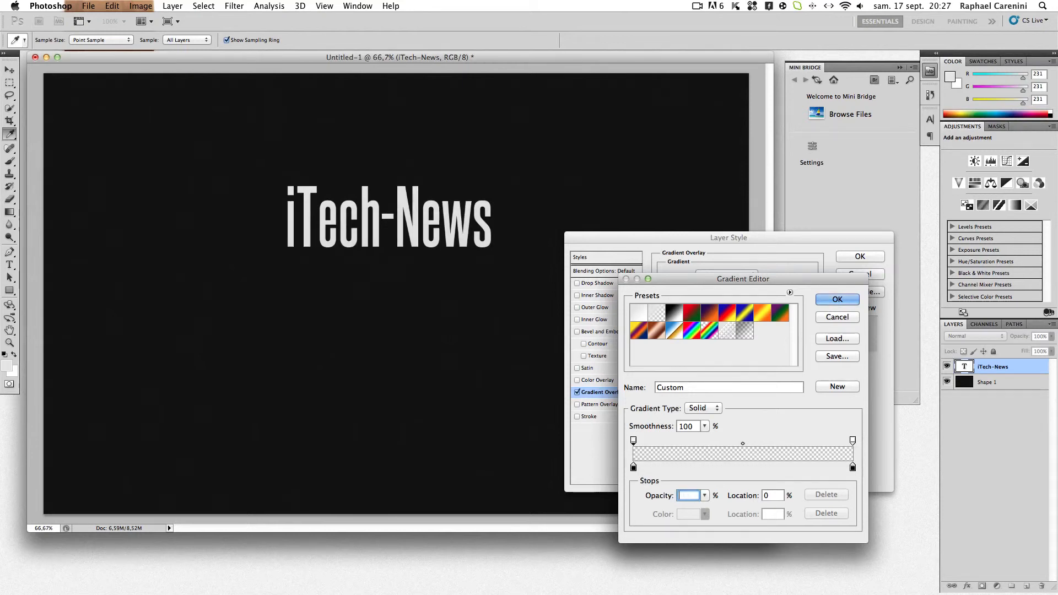
type("50")
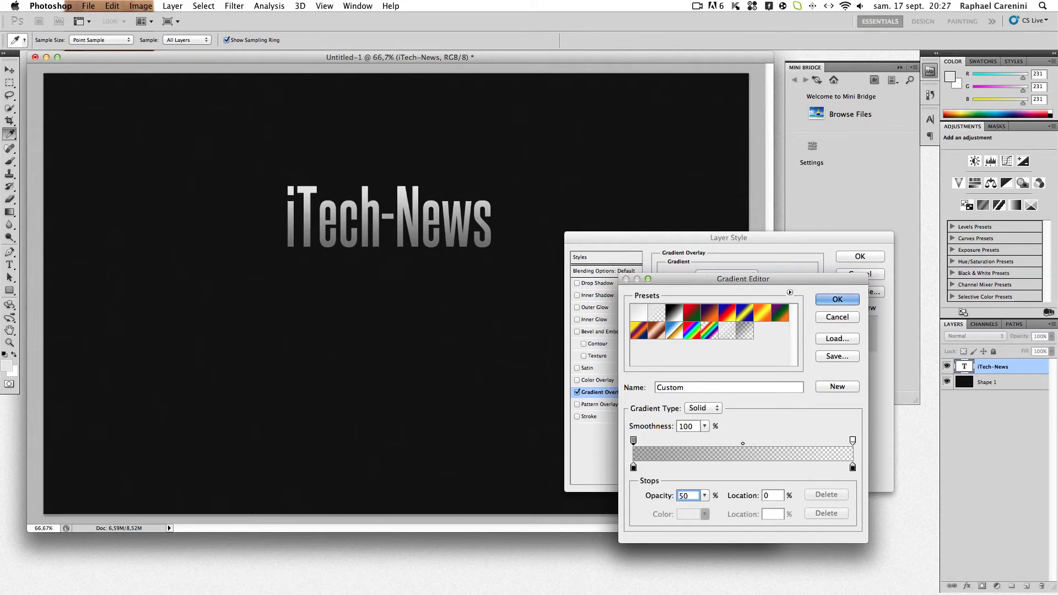
key("BackSpace")
key("BackSpace")
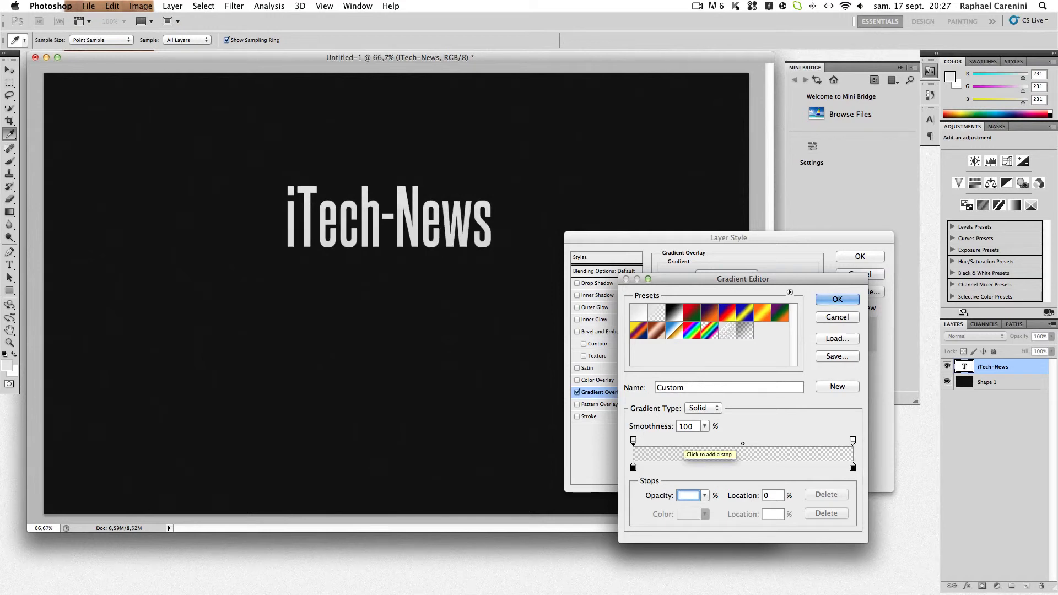
type("30")
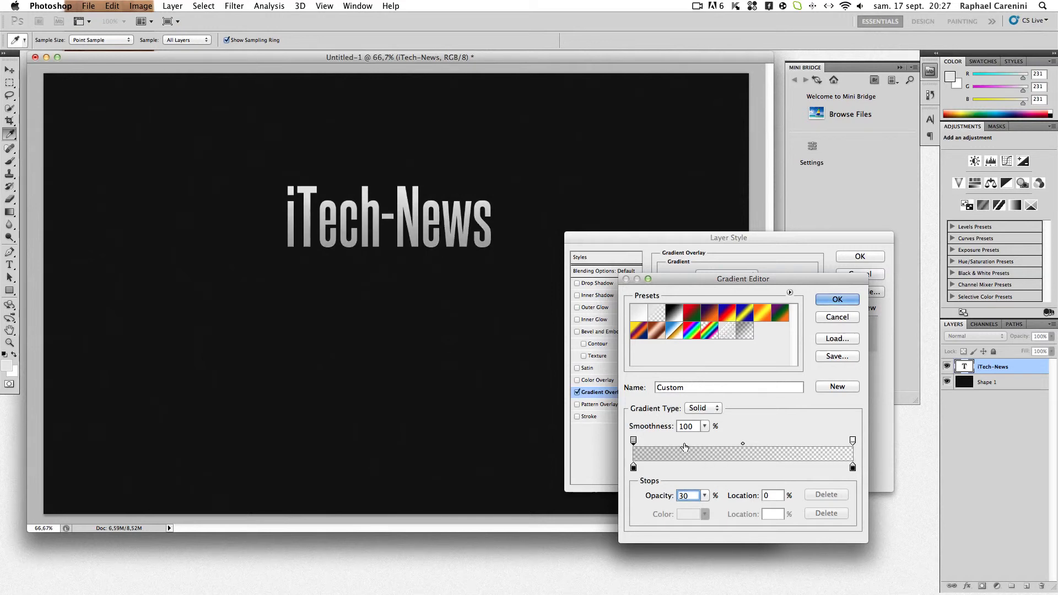
key("BackSpace")
key("BackSpace")
type("20")
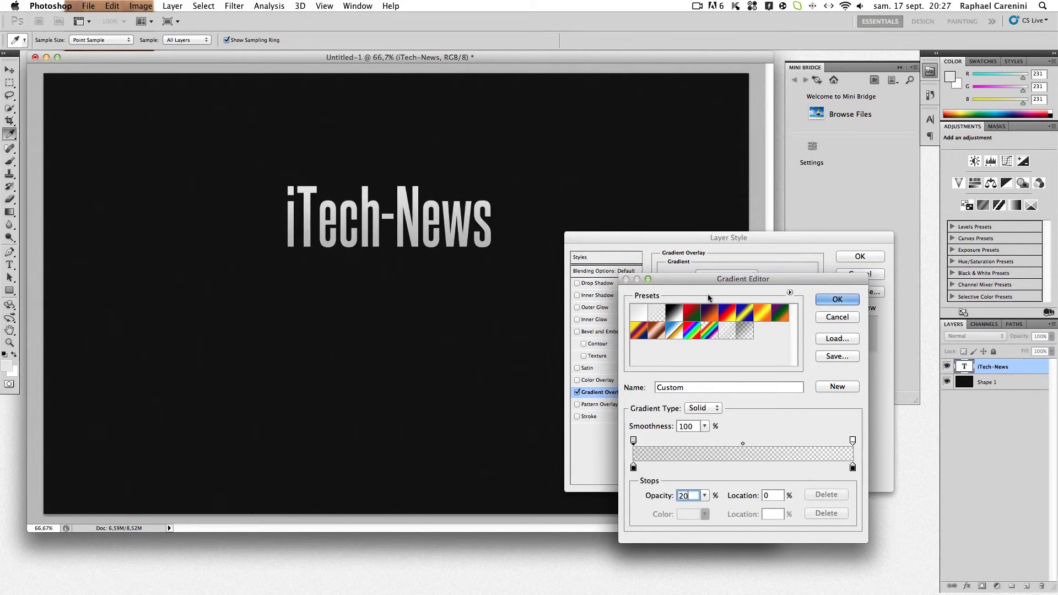
key("BackSpace")
key("BackSpace")
type("10")
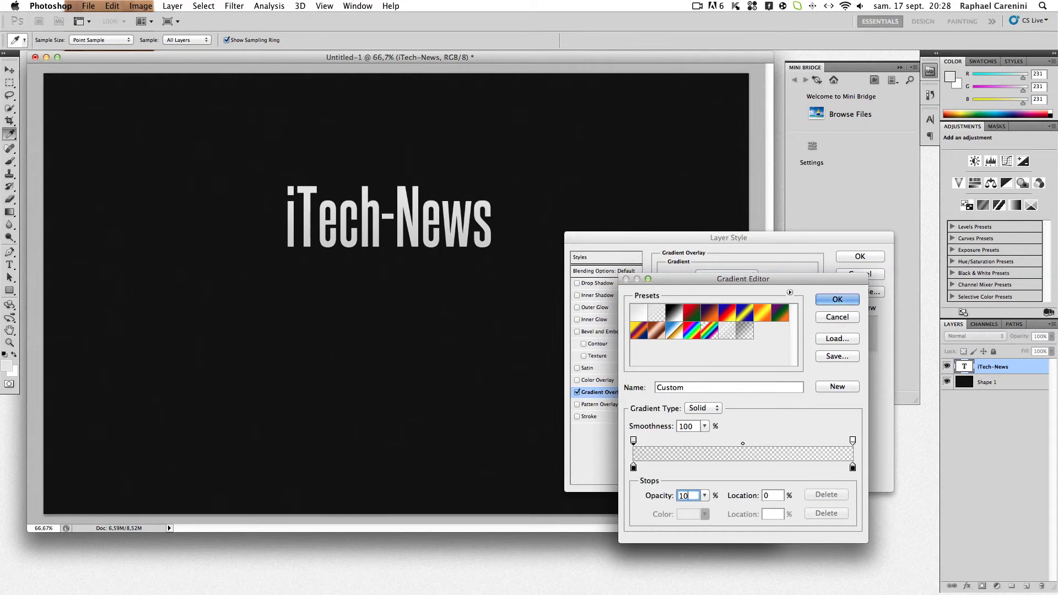
Step: Accept the edited gradient for the text's Gradient Overlay
key("Return")
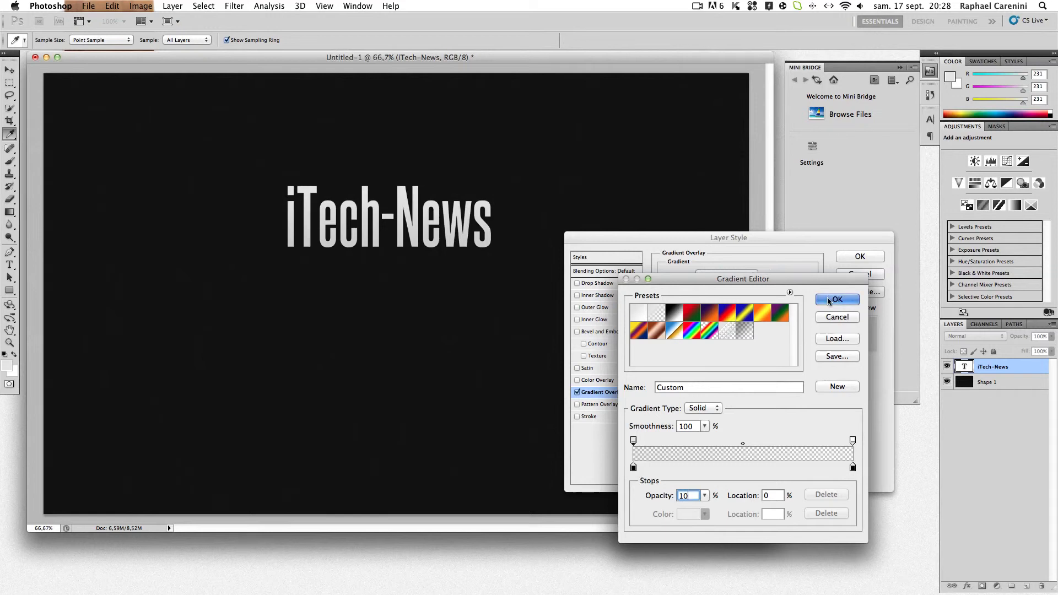
Step: Try a 5 px Stroke in blue 3000ff around the iTech-News text and turn the stroke off again
left_click(576, 416)
left_click(599, 416)
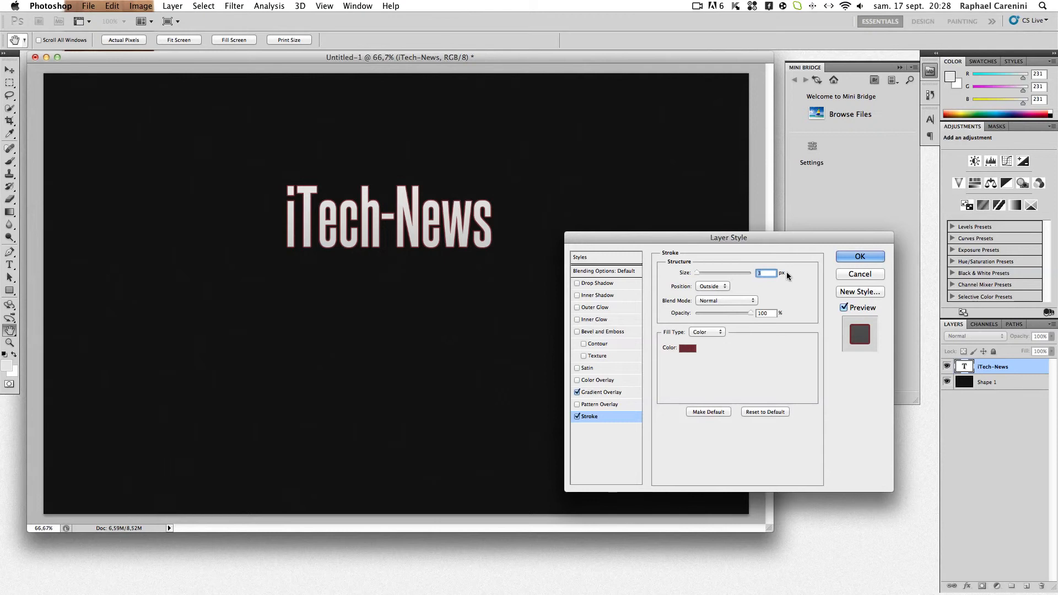
key("BackSpace")
type("5")
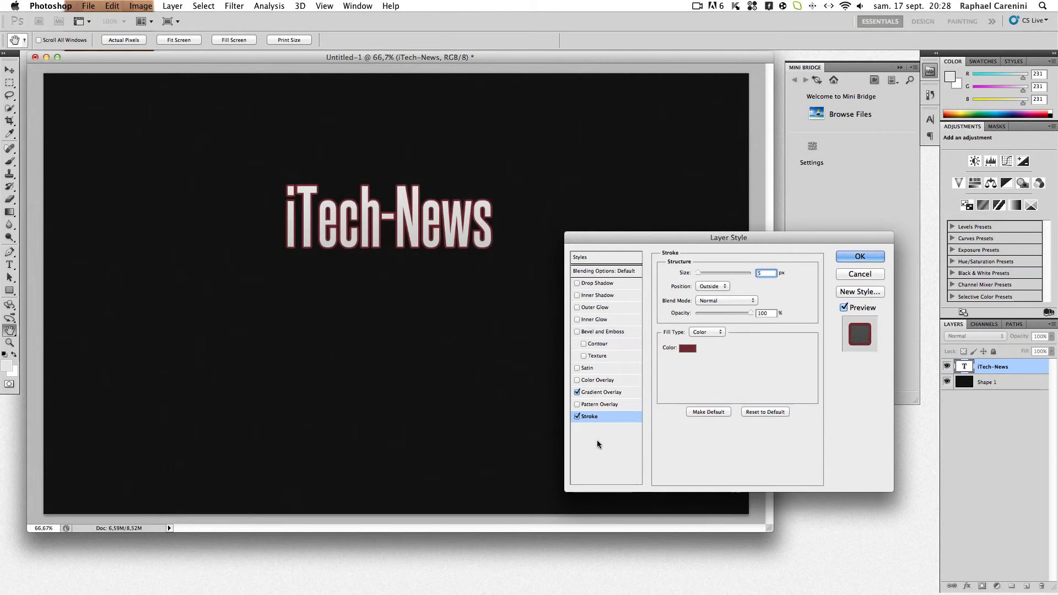
left_click(693, 347)
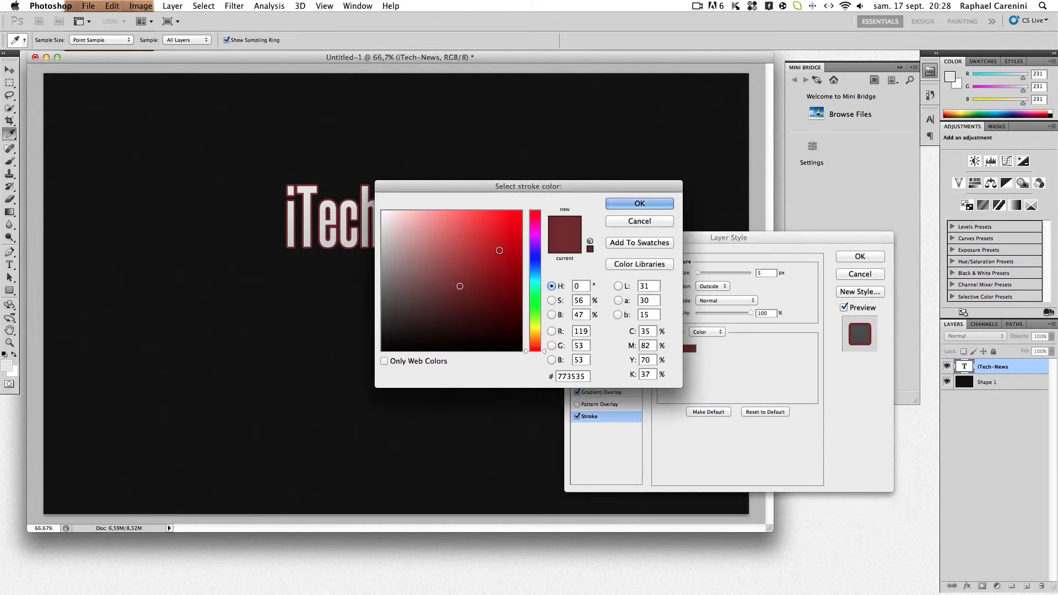
left_click_drag(500, 250, 551, 193)
left_click_drag(539, 235, 539, 253)
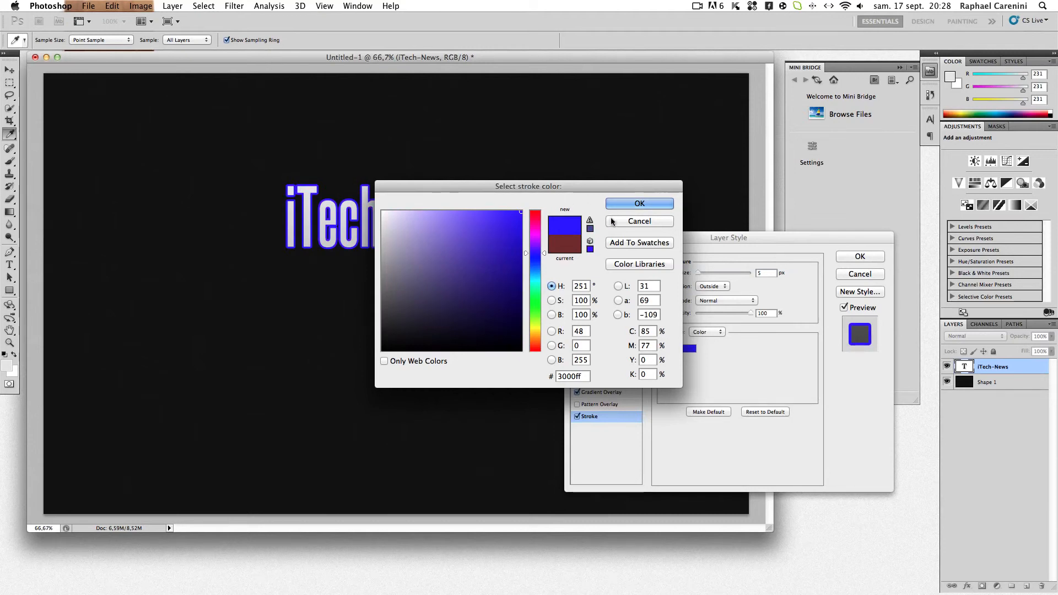
left_click(632, 205)
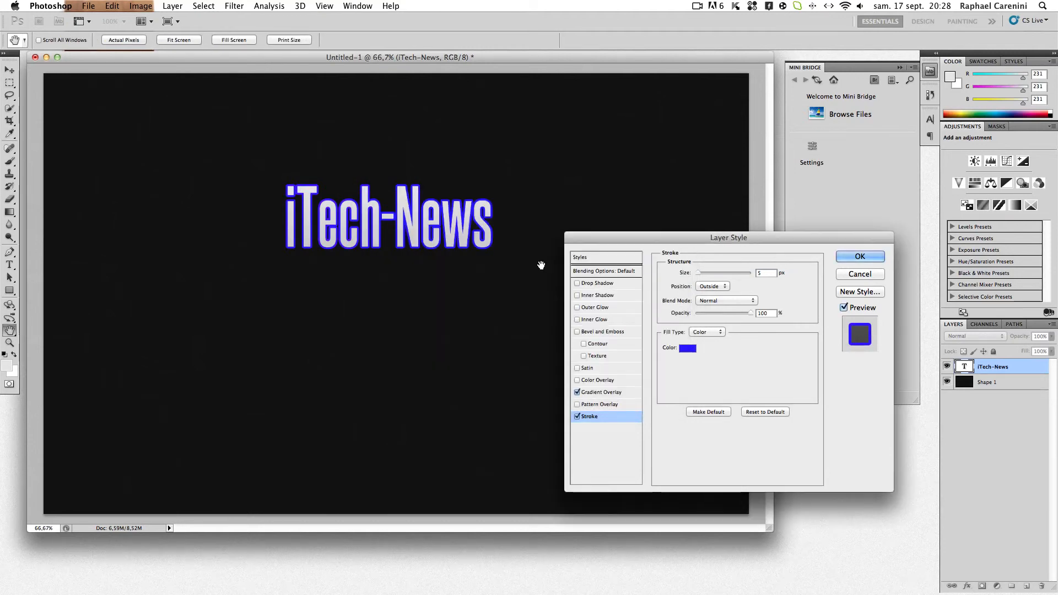
left_click(577, 416)
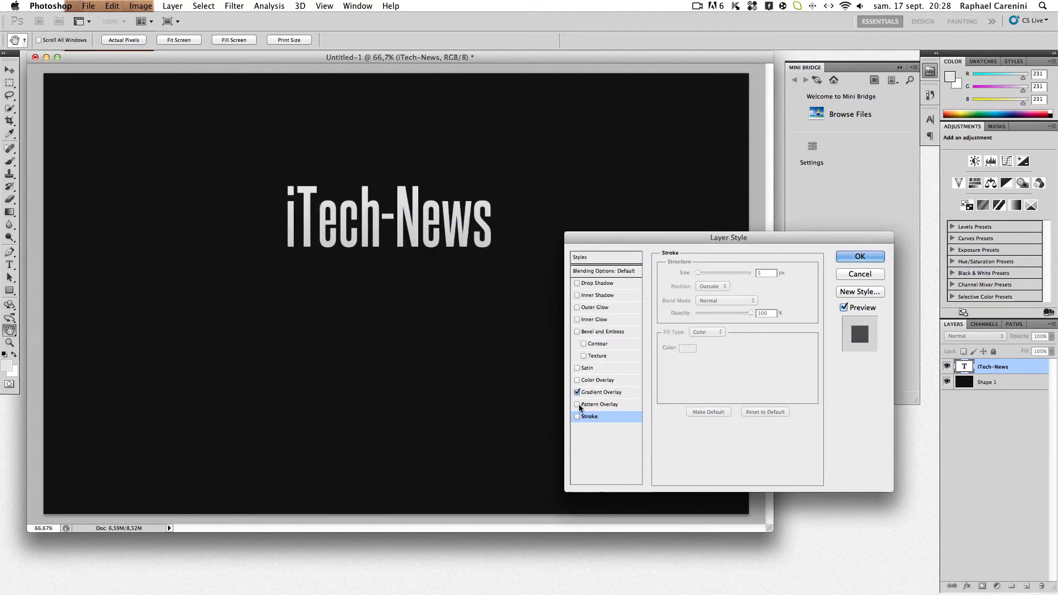
Step: Try the Drop Shadow and Inner Shadow effects on the iTech-News text and turn each one off again
left_click(577, 283)
left_click(577, 283)
left_click(577, 295)
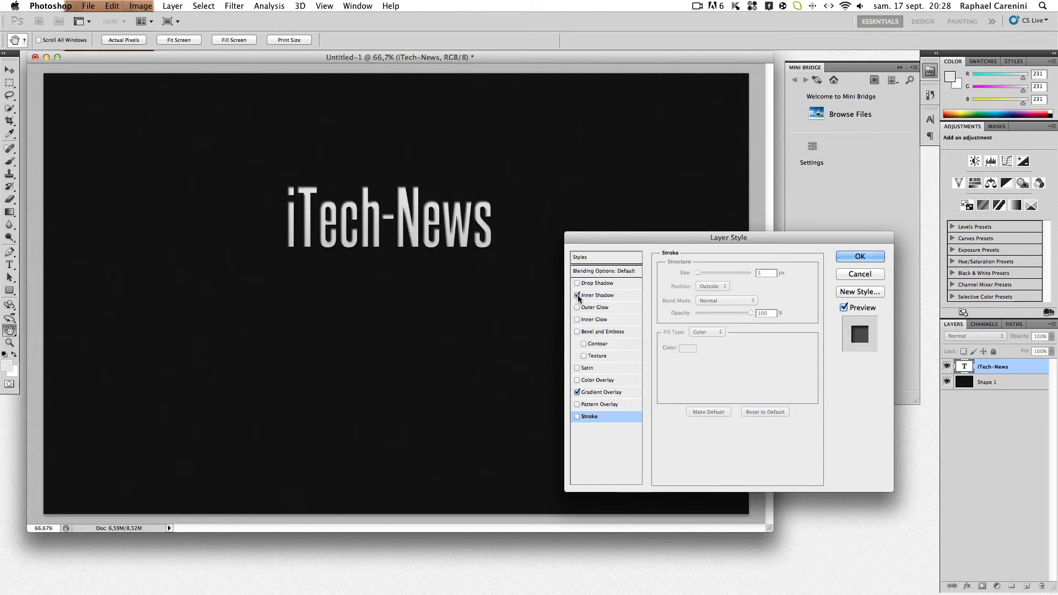
left_click(577, 295)
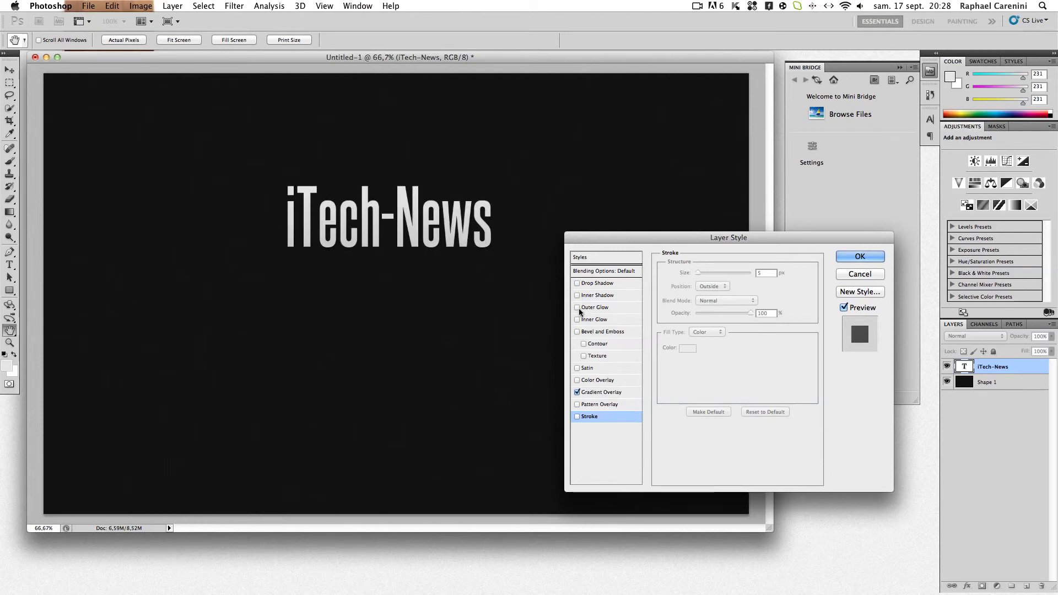
Step: Add a Bevel and Emboss effect with a depth of 1% to the iTech-News text and apply the layer style
left_click(577, 332)
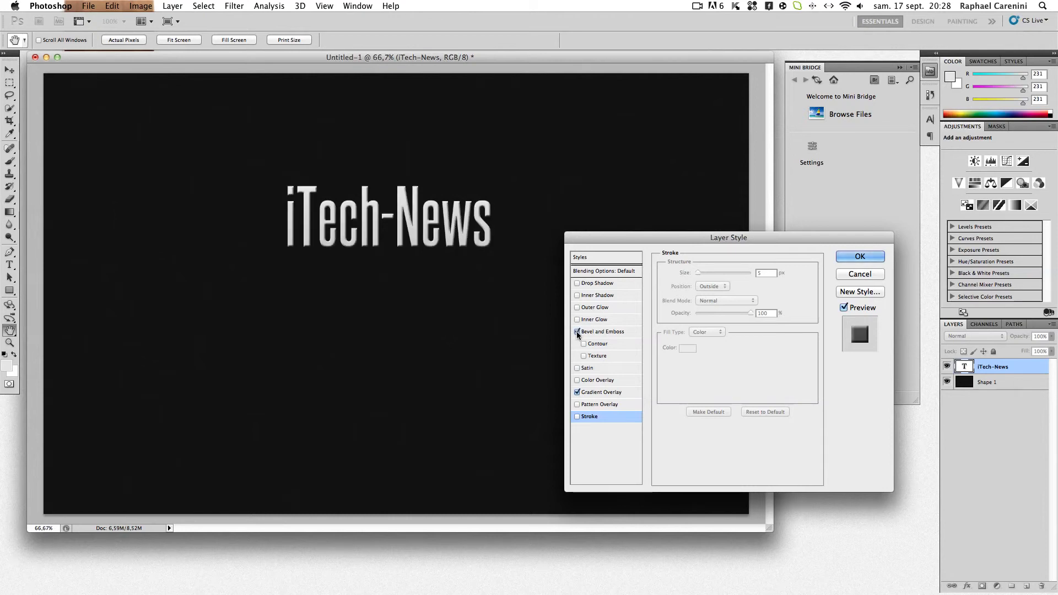
left_click(595, 332)
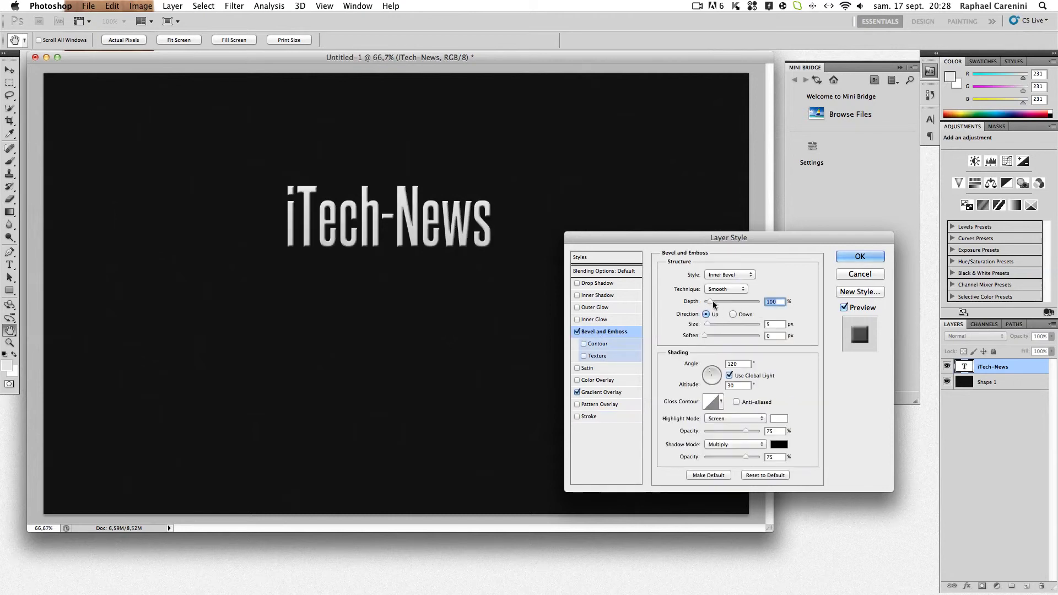
type("1")
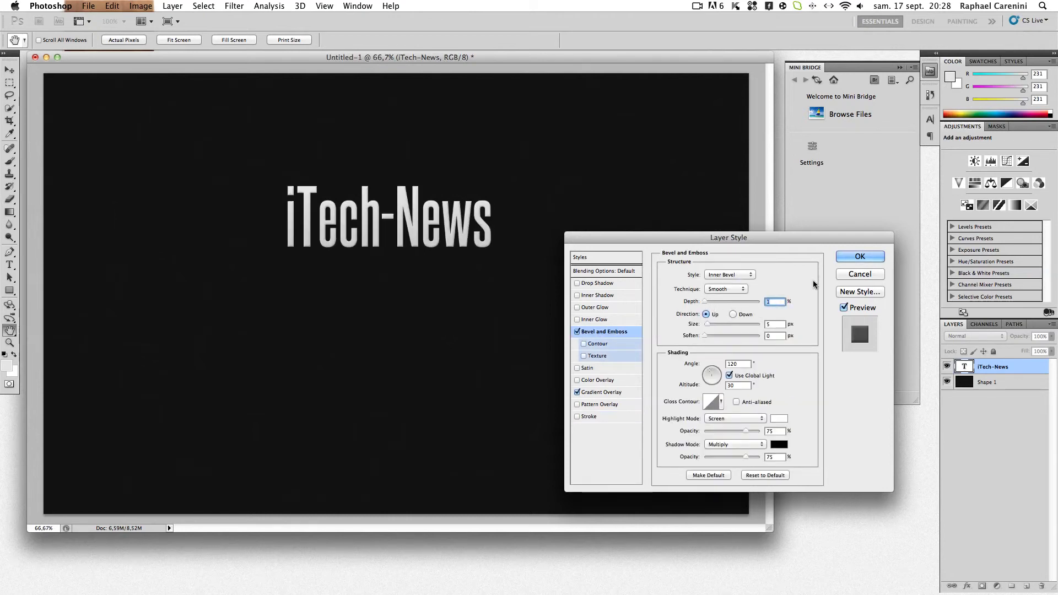
key("Return")
Step: Move the iTech-News text slightly right and up, near the horizontal centre of the canvas
key("v")
left_click_drag(407, 236, 415, 236)
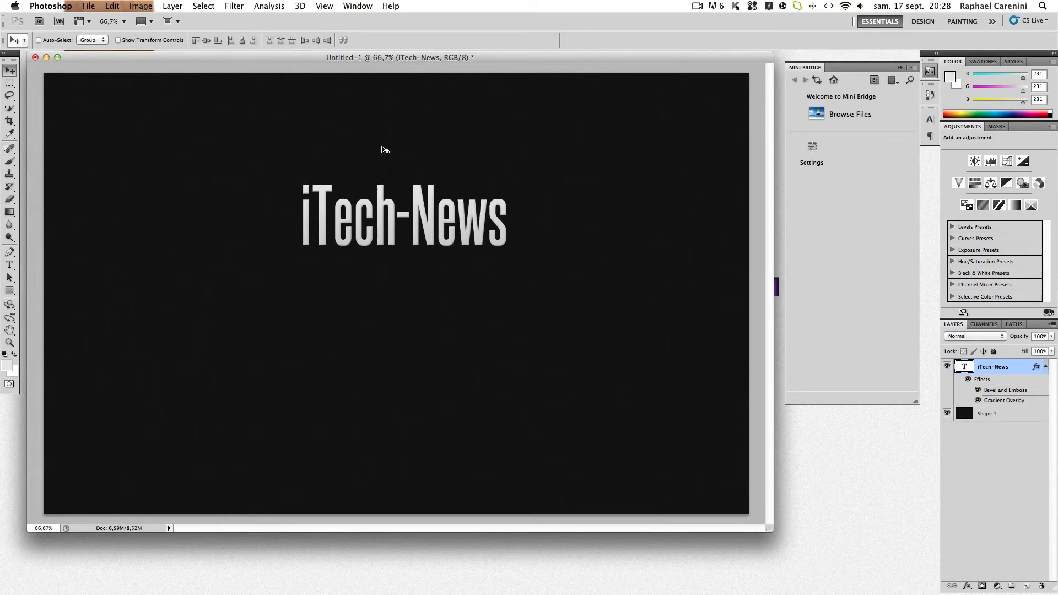
mouse_move(440, 233)
left_mouse_down()
mouse_move(453, 231)
mouse_move(444, 229)
left_mouse_up()
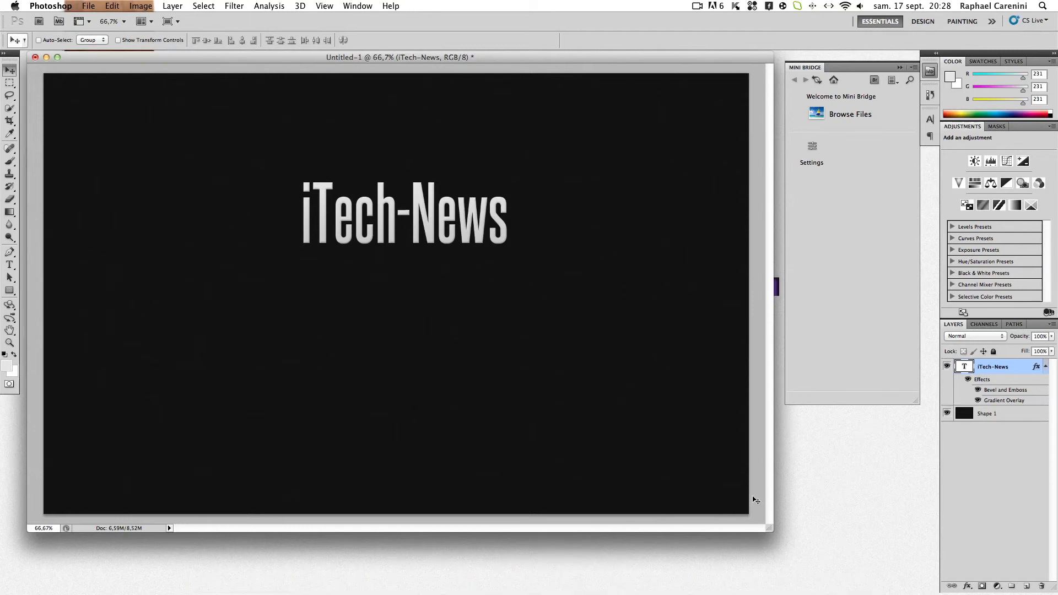
Step: Switch to Finder, look through the files in the desktop's site internet folder and close the folder
left_click(843, 462)
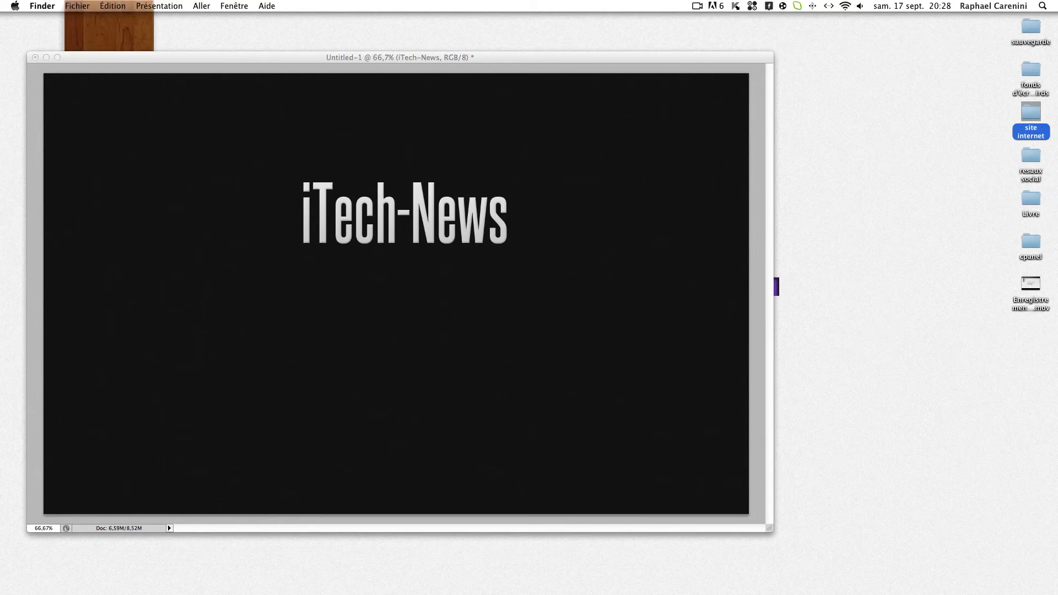
double_click(1032, 110)
scroll(613, 264, "down", 5)
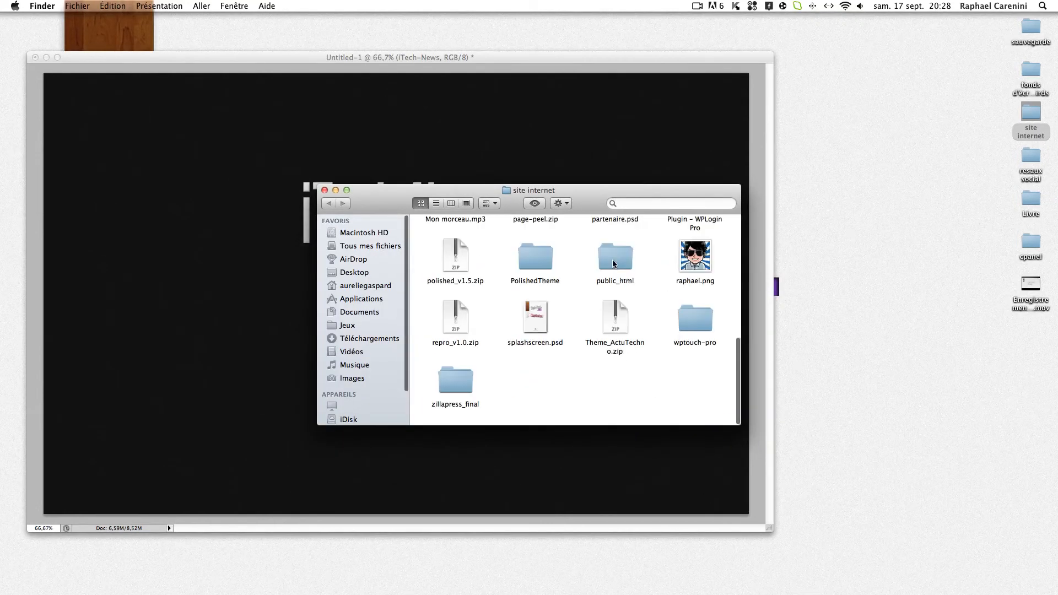
scroll(596, 288, "up", 5)
scroll(594, 294, "up", 5)
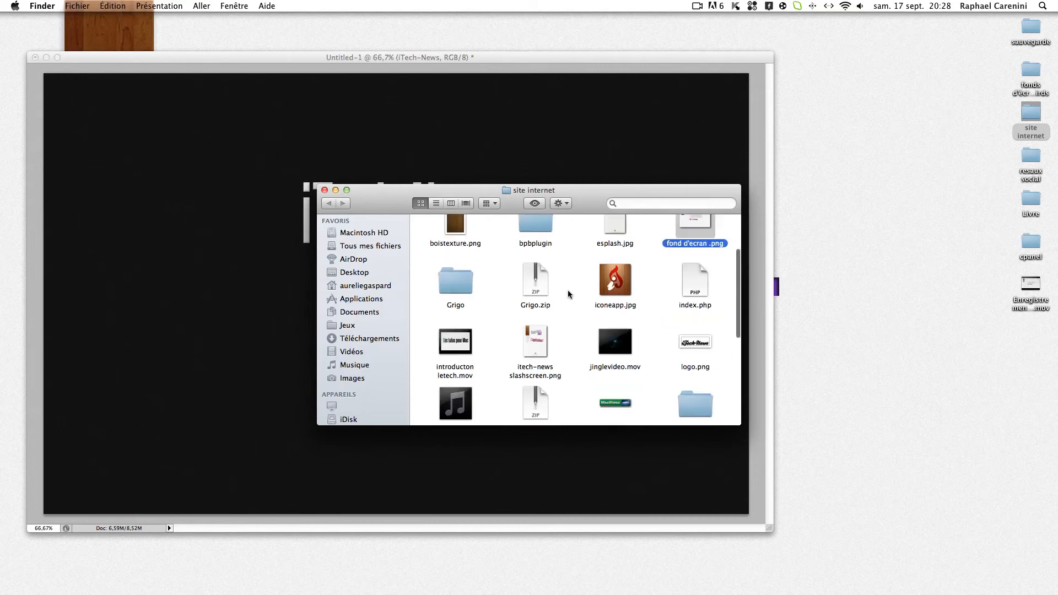
scroll(568, 292, "down", 8)
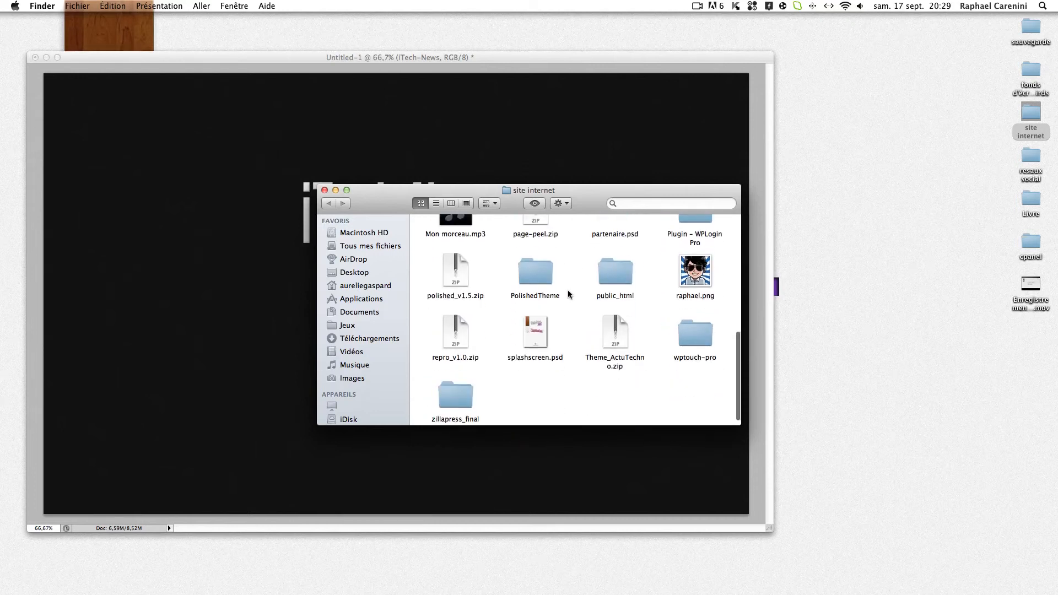
left_click(324, 190)
Step: Switch to Firefox and search Google for "coeur" in a new tab
mouse_move(428, 592)
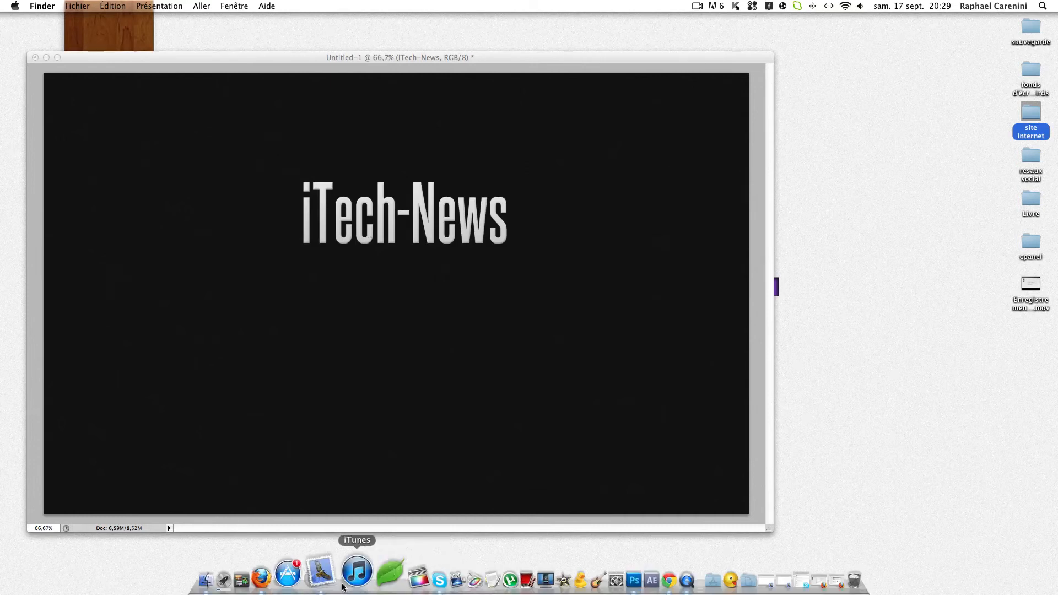
left_click(298, 582)
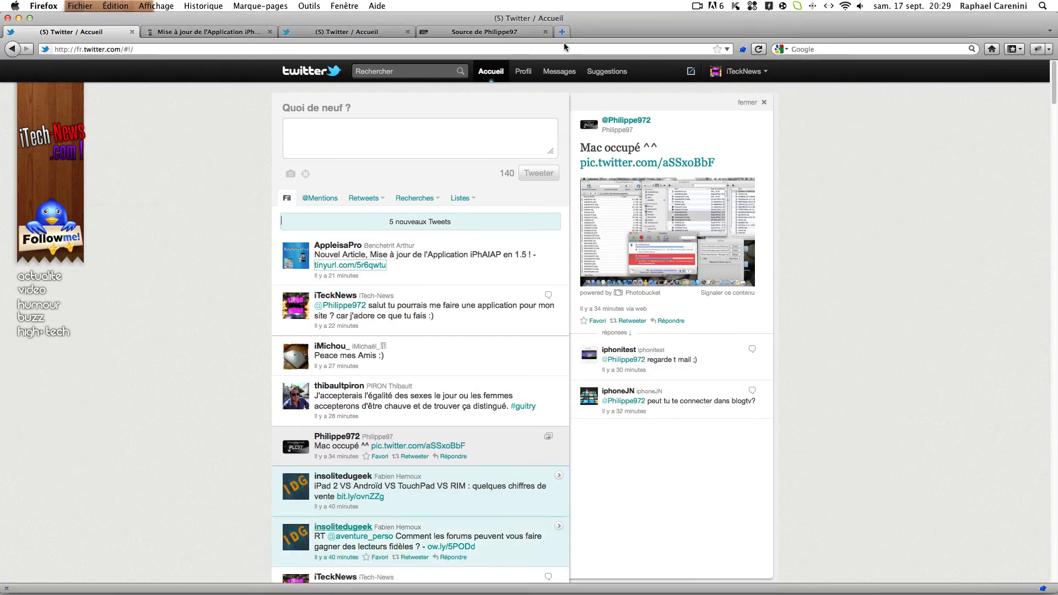
left_click(561, 31)
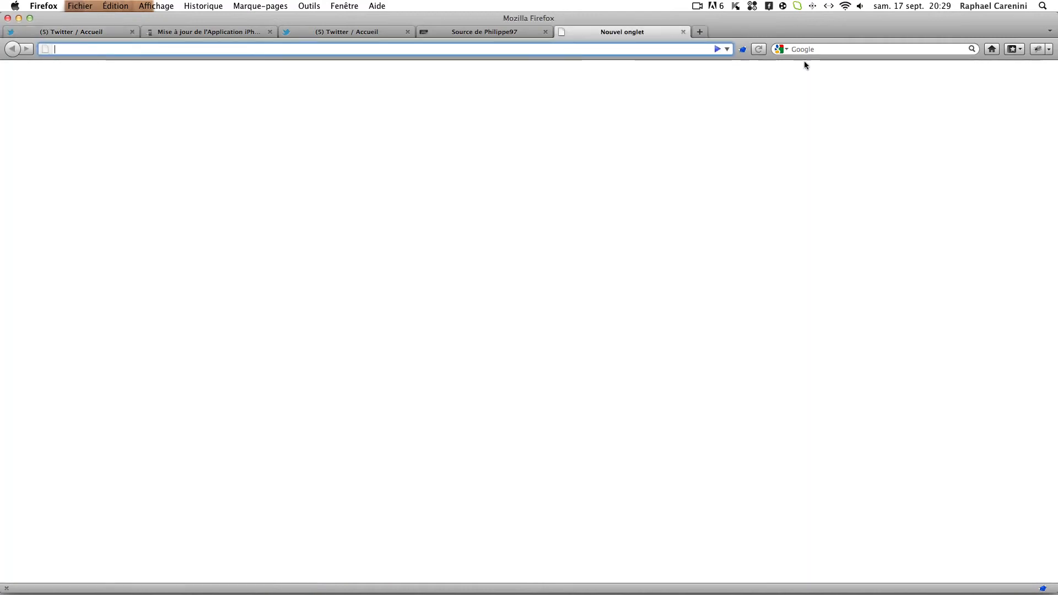
left_click(818, 51)
type("co")
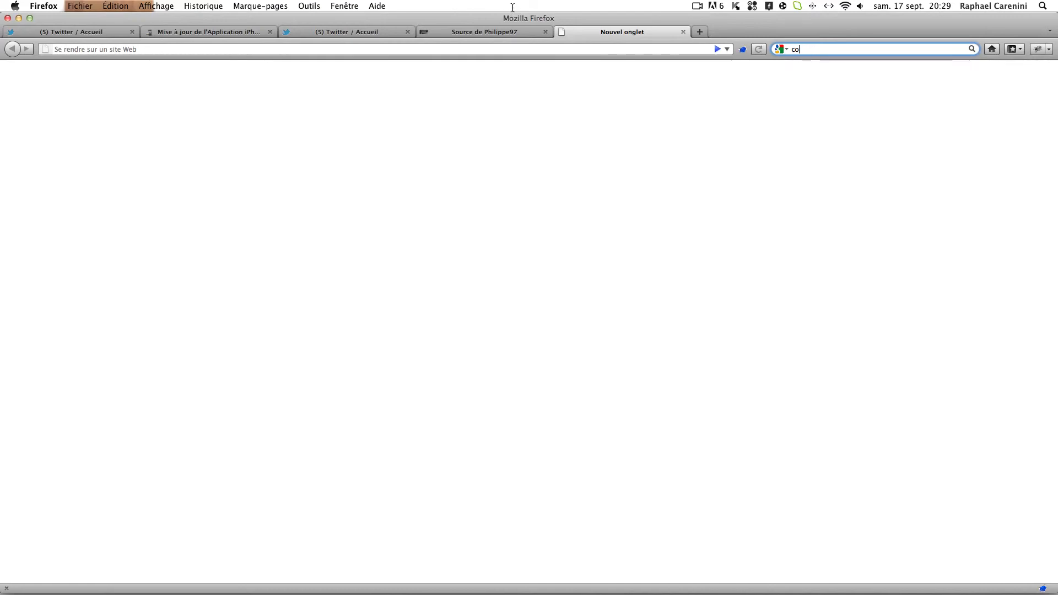
type("eur")
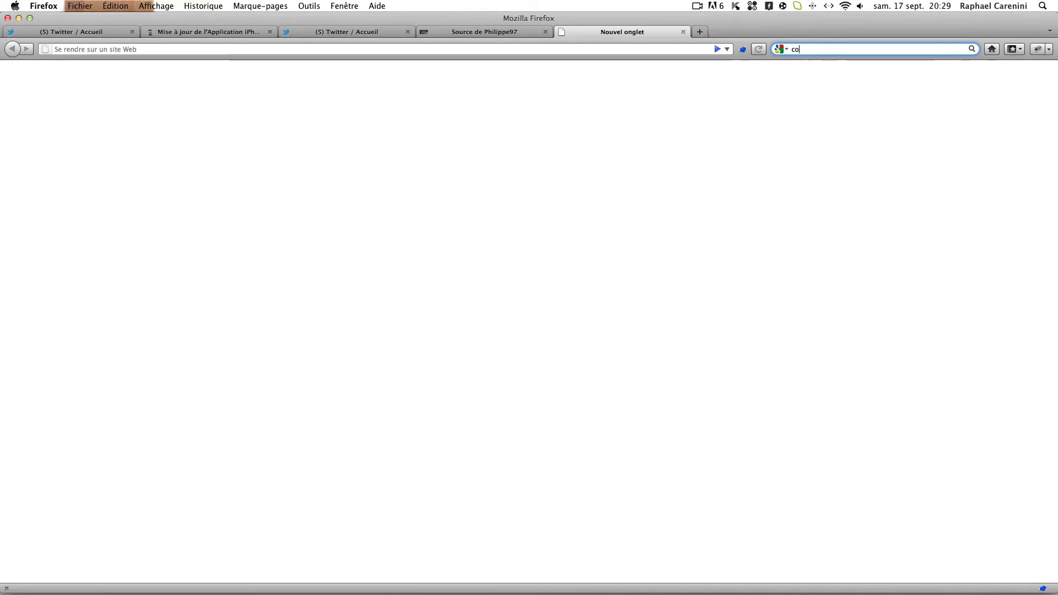
key("Return")
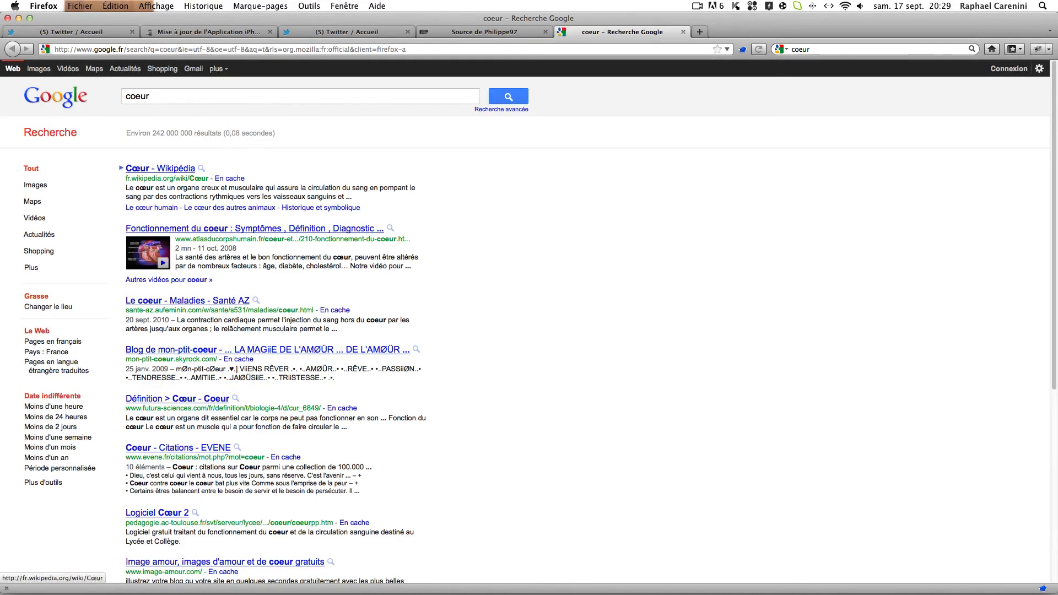
Step: Show the image results for coeur, limit them to icon size and browse the heart pictures
left_click(38, 68)
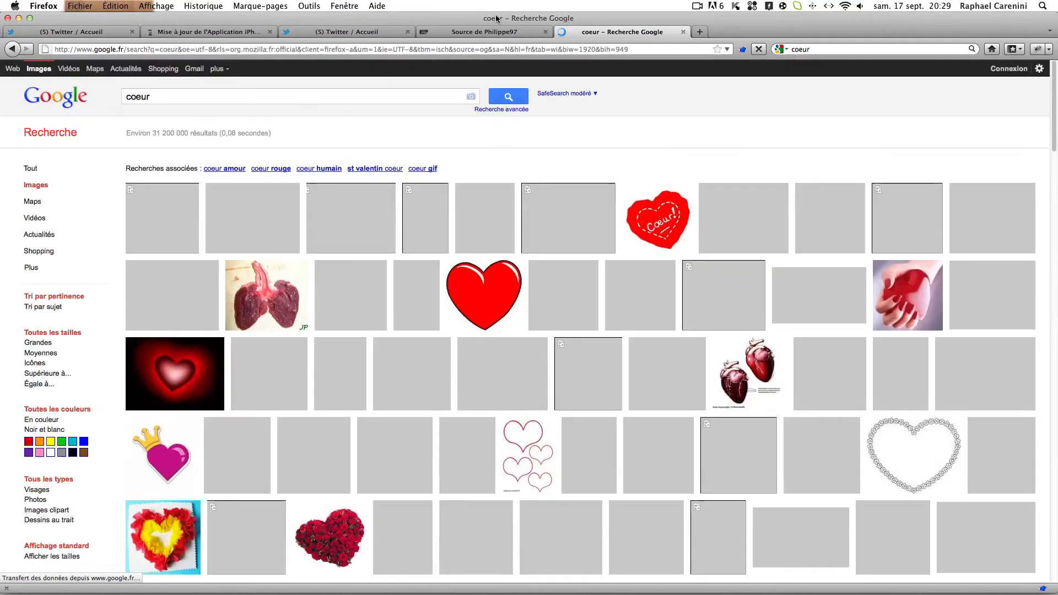
left_click(37, 361)
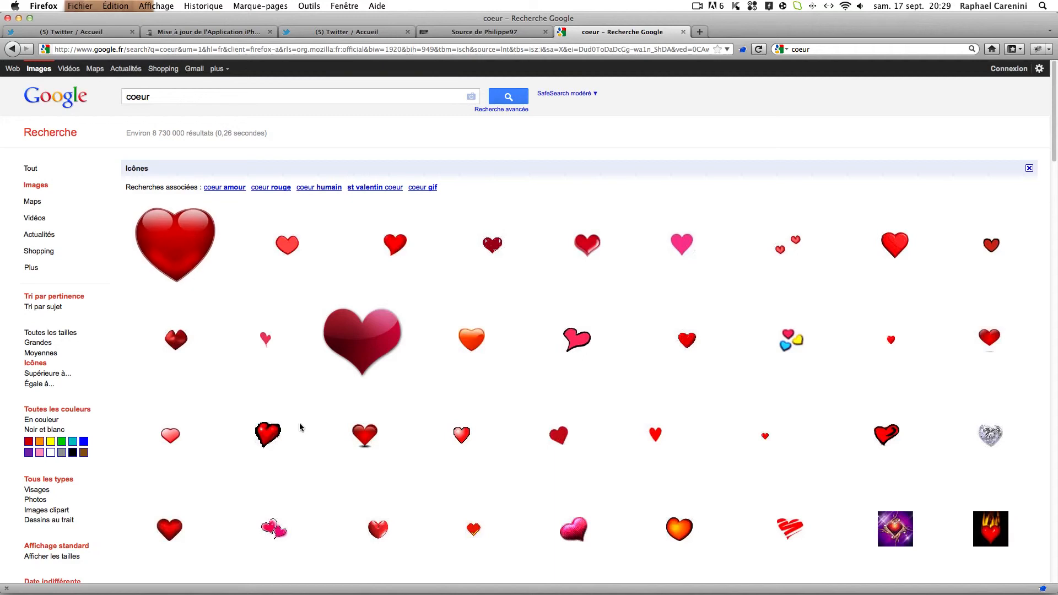
scroll(303, 425, "down", 5)
scroll(305, 422, "down", 10)
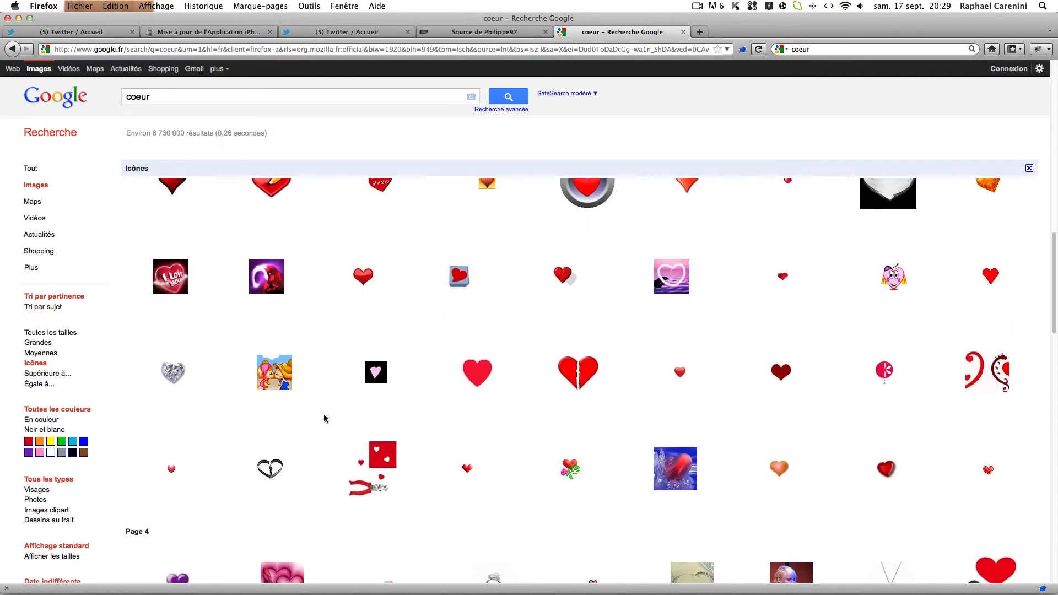
scroll(326, 416, "down", 10)
scroll(485, 484, "down", 5)
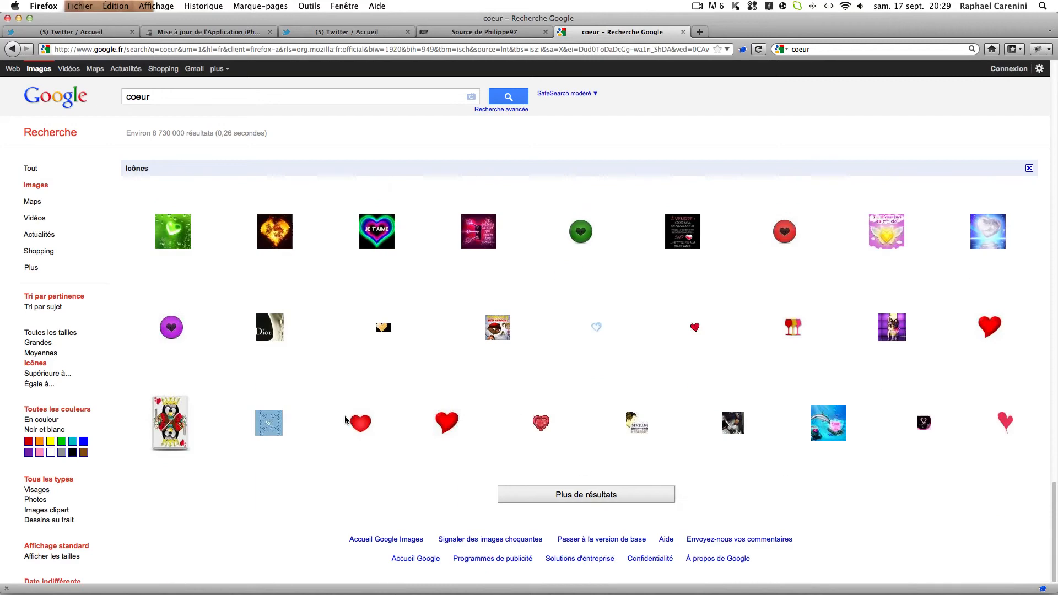
scroll(496, 477, "up", 15)
scroll(500, 479, "up", 10)
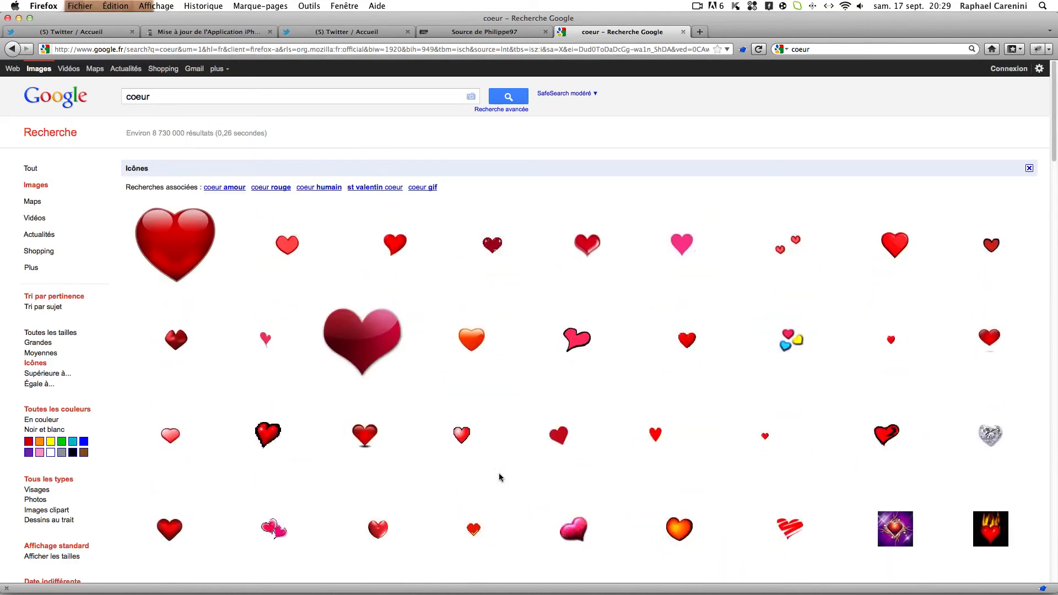
Step: Open the glossy dark red whitespoon-coeur heart, uncover the desktop behind the browser and save the image there
mouse_move(373, 336)
left_click(373, 336)
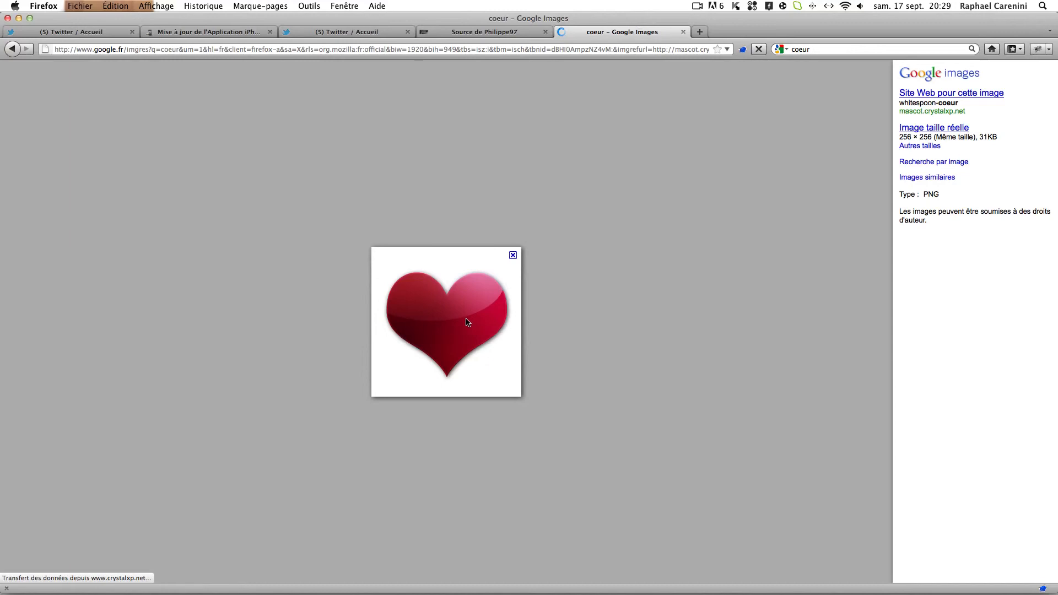
mouse_move(465, 319)
left_mouse_down()
mouse_move(295, 426)
mouse_move(618, 158)
mouse_move(439, 347)
mouse_move(253, 594)
mouse_move(264, 392)
mouse_move(96, 476)
mouse_move(474, 229)
mouse_move(460, 314)
left_mouse_up()
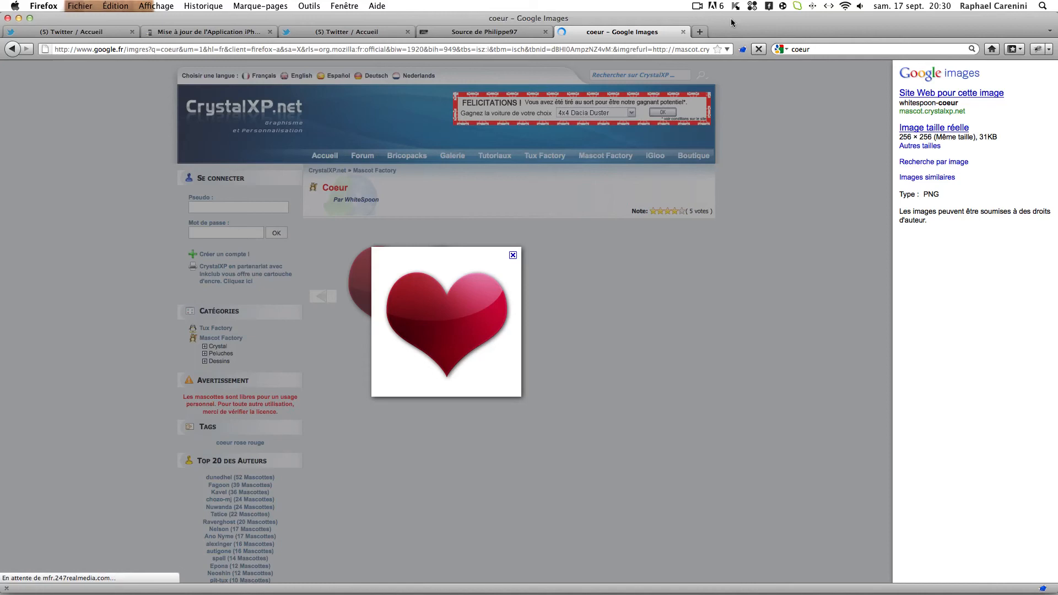
left_click_drag(730, 20, 1057, 29)
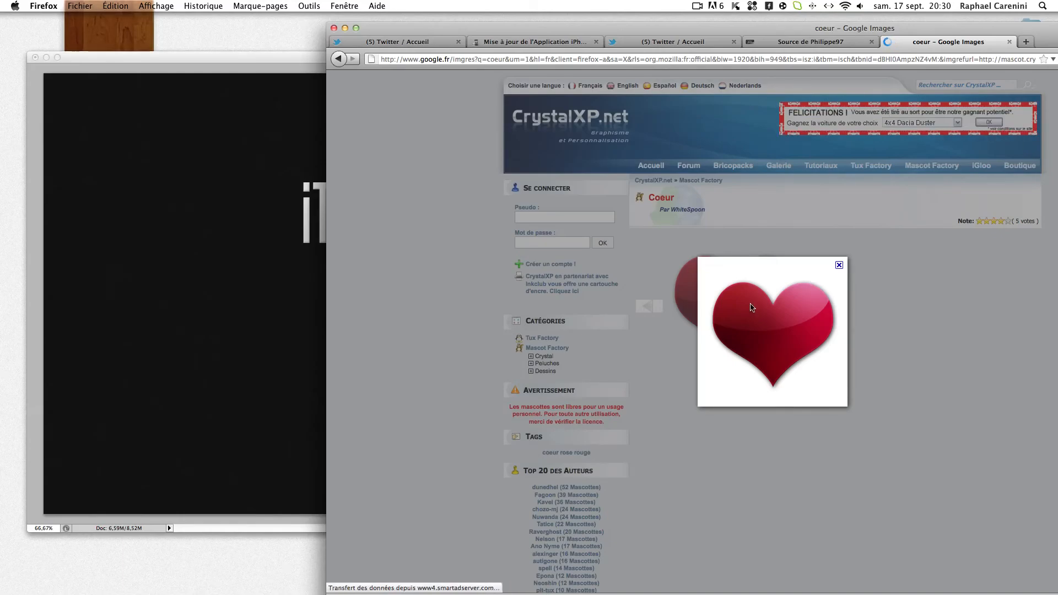
left_click_drag(751, 307, 86, 565)
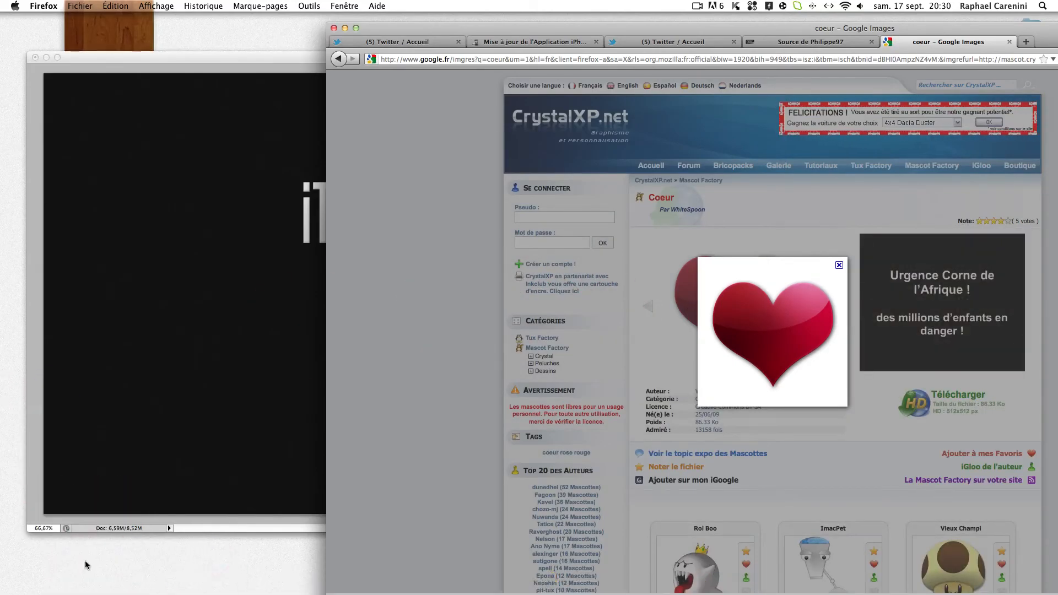
Step: Move the browser window clear of the desktop and place the saved whitespoon-coeur PNG below the text in the Photoshop document Untitled-1
left_click(339, 63)
left_click_drag(438, 26, 870, 590)
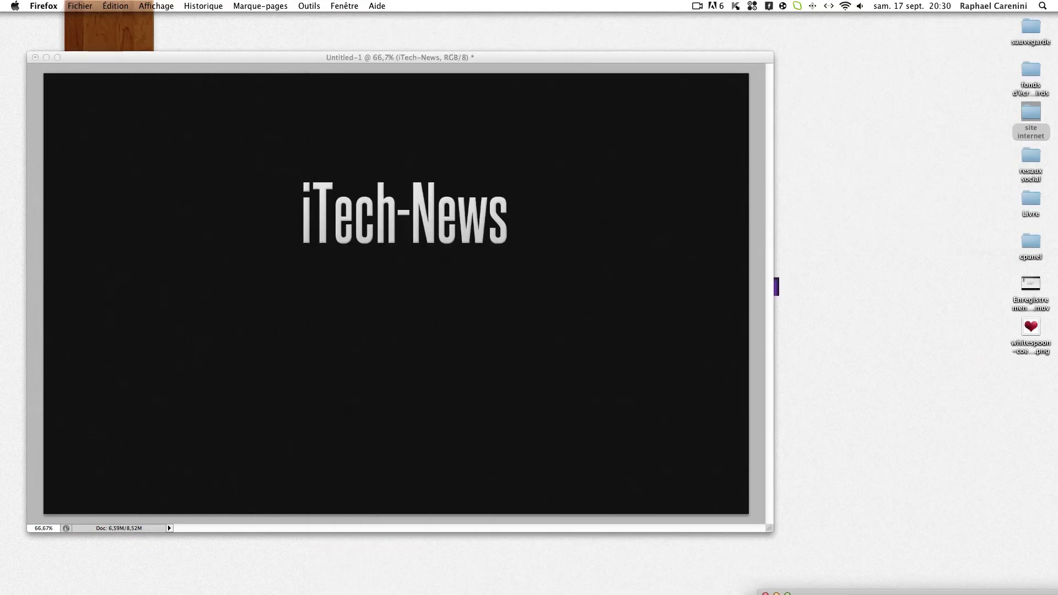
left_click_drag(1041, 331, 399, 323)
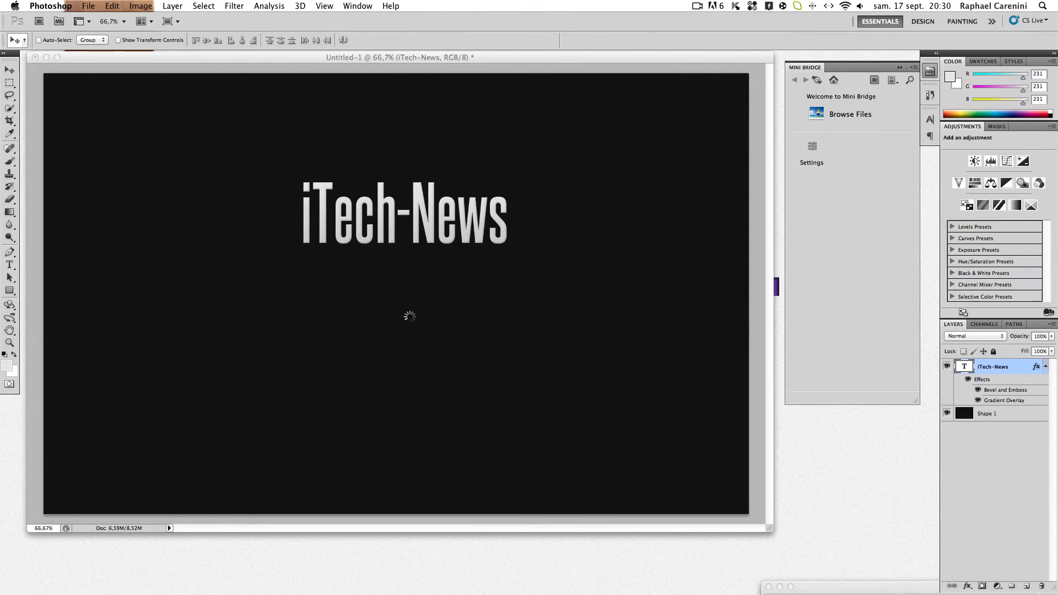
mouse_move(382, 295)
left_mouse_down()
mouse_move(357, 327)
mouse_move(387, 305)
left_mouse_up()
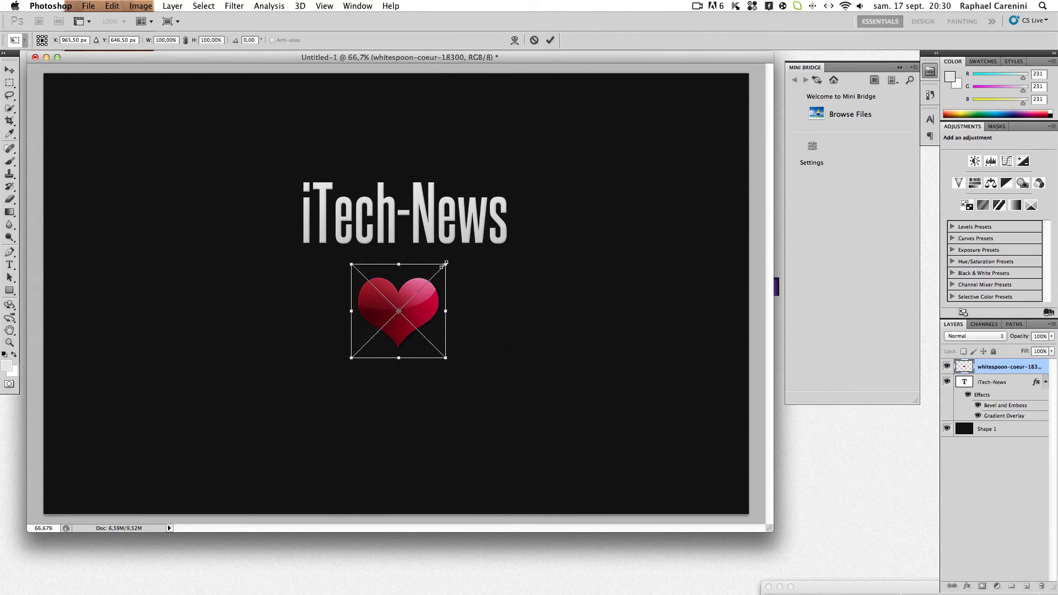
Step: Enlarge the placed heart to about 149% width and 137% height and move it centrally beneath the iTech-News text
left_click_drag(444, 265, 490, 243)
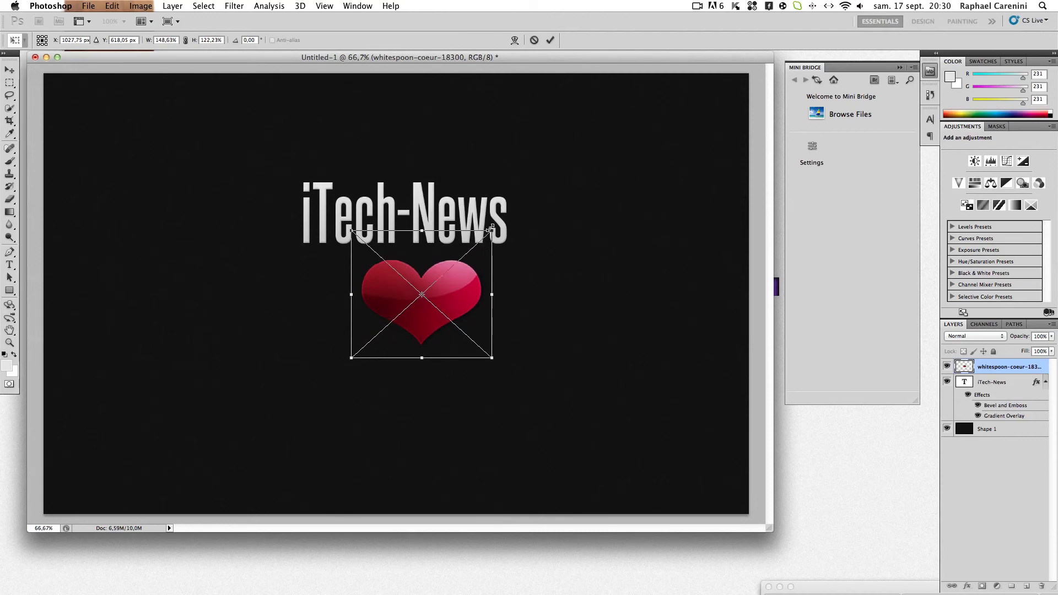
left_click_drag(491, 243, 491, 228)
left_click_drag(421, 281, 425, 310)
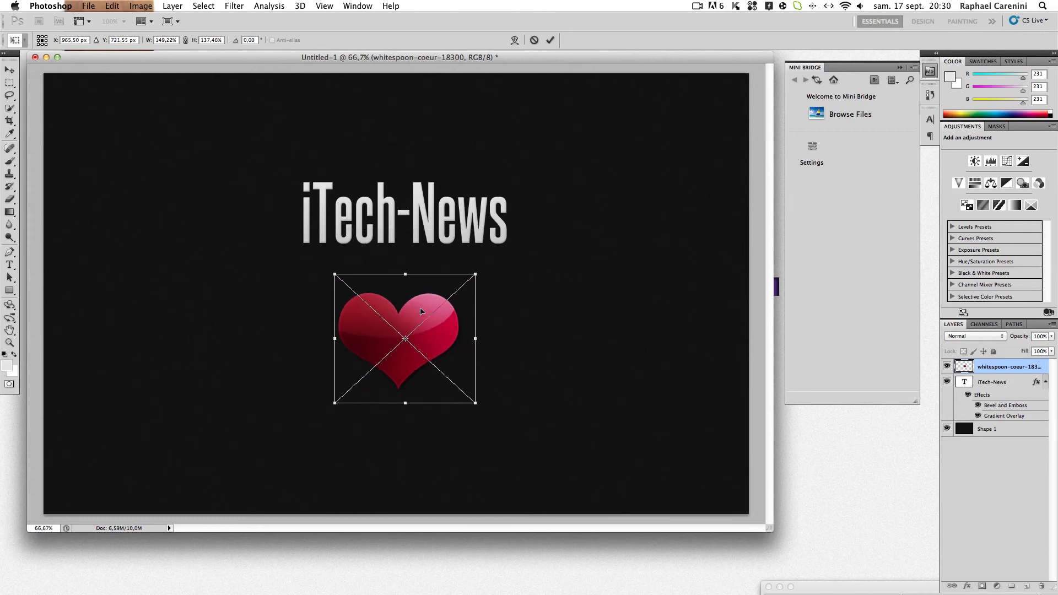
Step: Commit the heart's placement and shift it slightly down with the Move tool
left_click(8, 71)
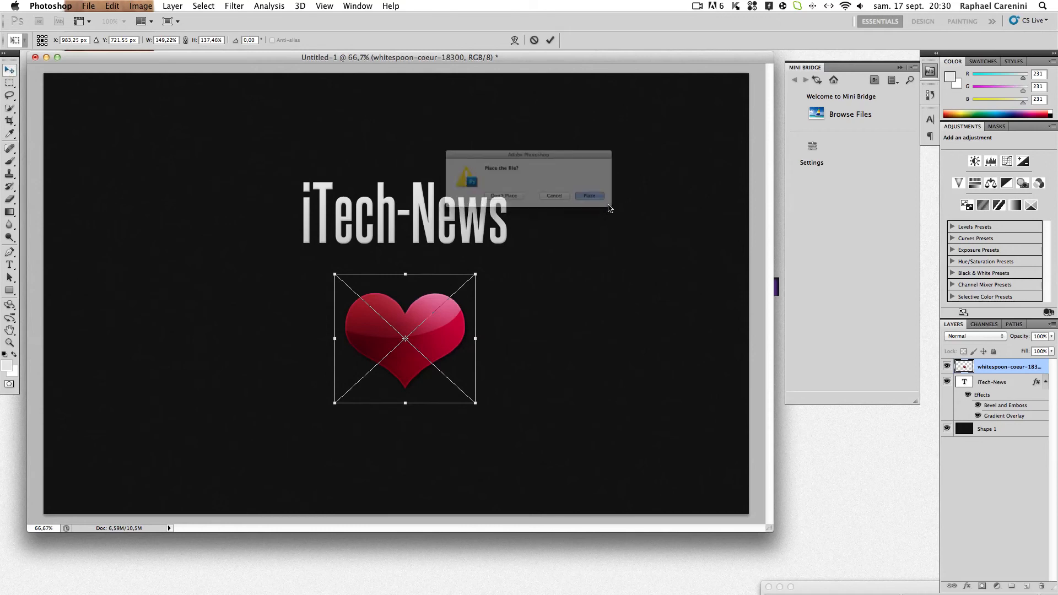
left_click(619, 204)
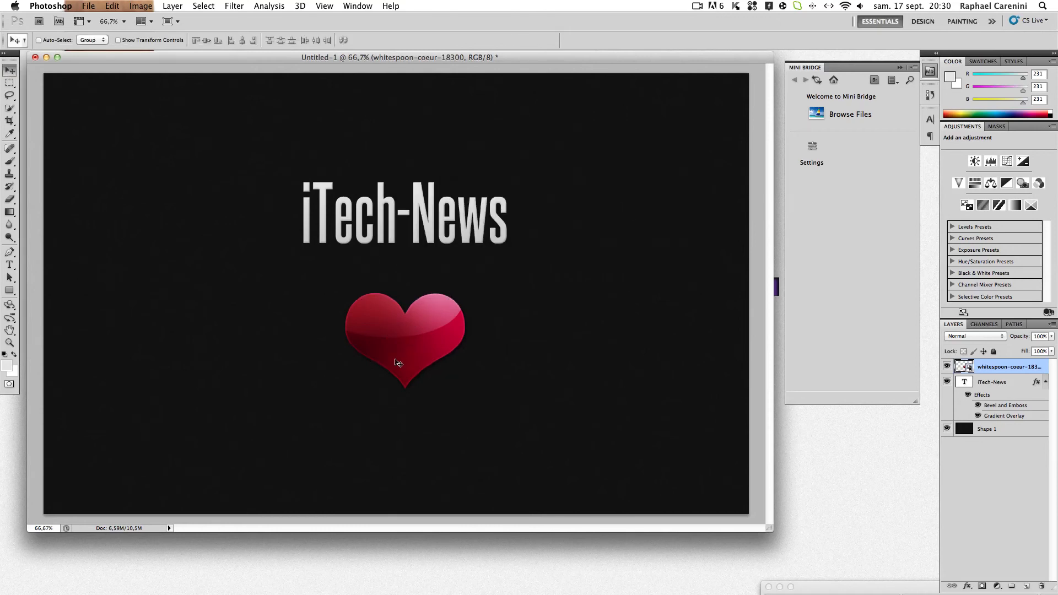
left_click_drag(412, 331, 410, 335)
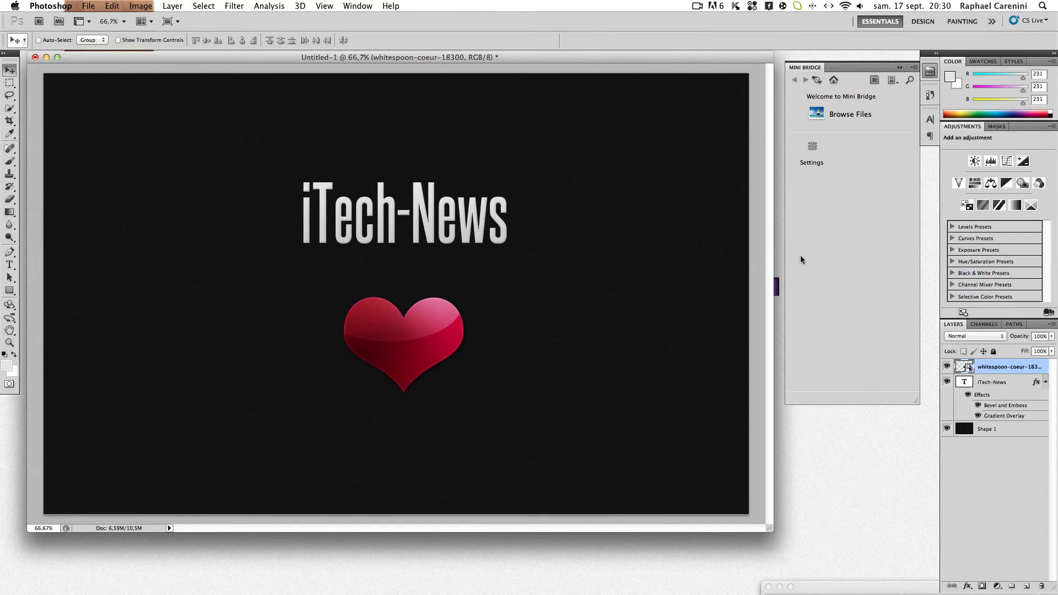